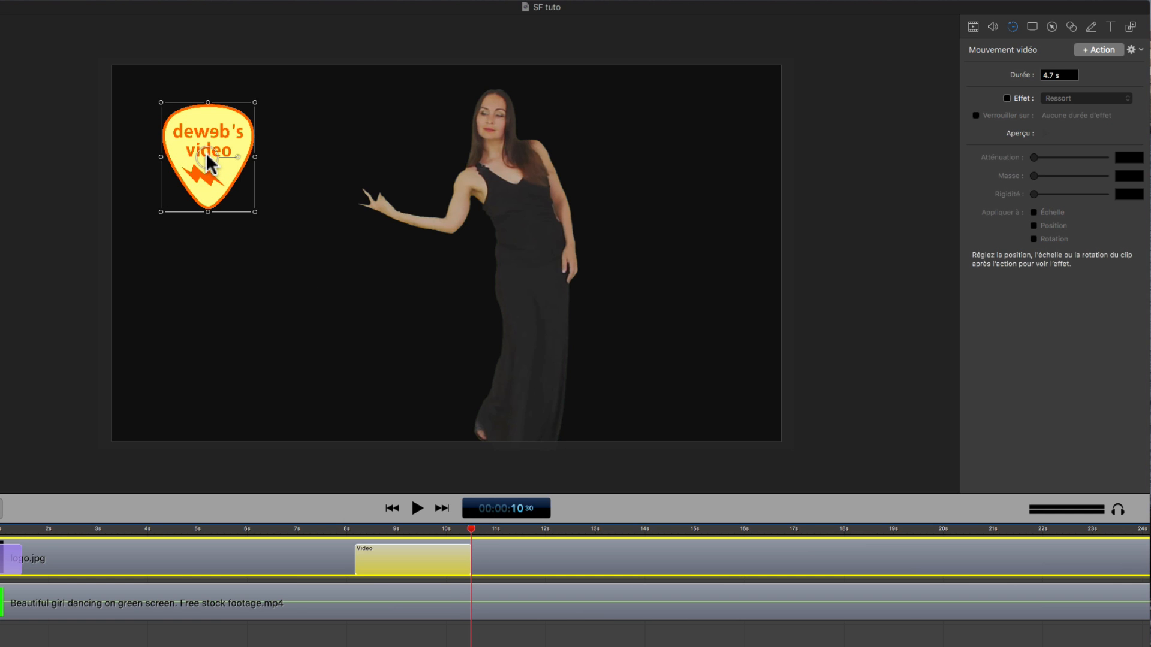
Place the logo smaller at the frame's lower right as the end state of the video action, and play back the movement
drag(208, 162, 693, 349)
click(339, 528)
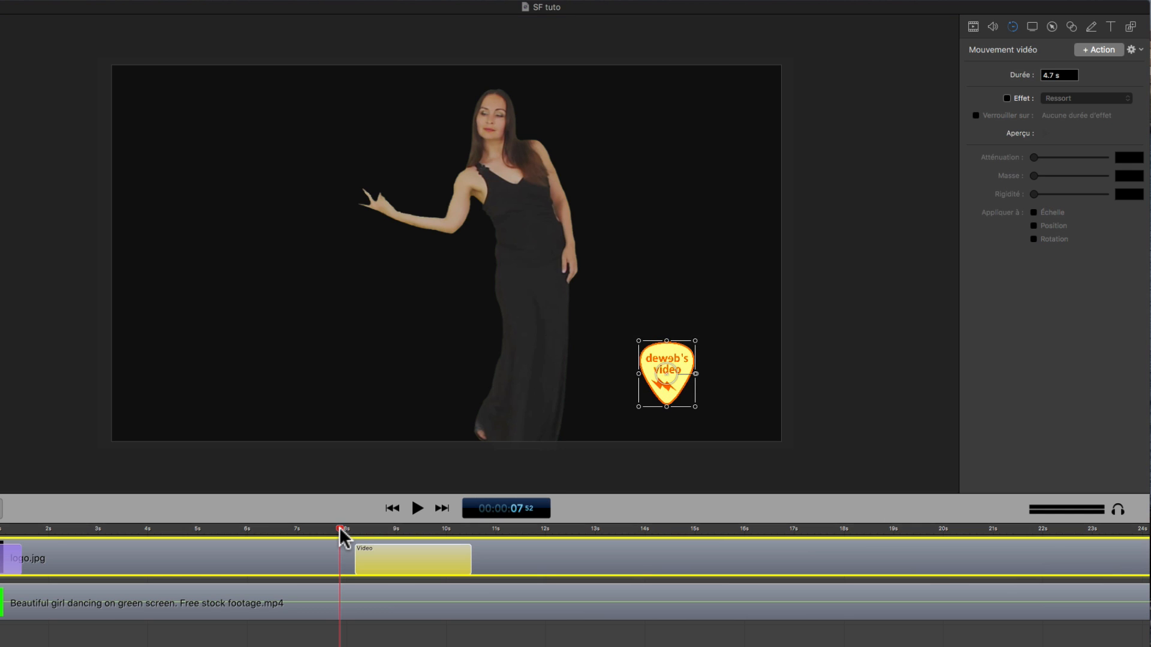
key(space)
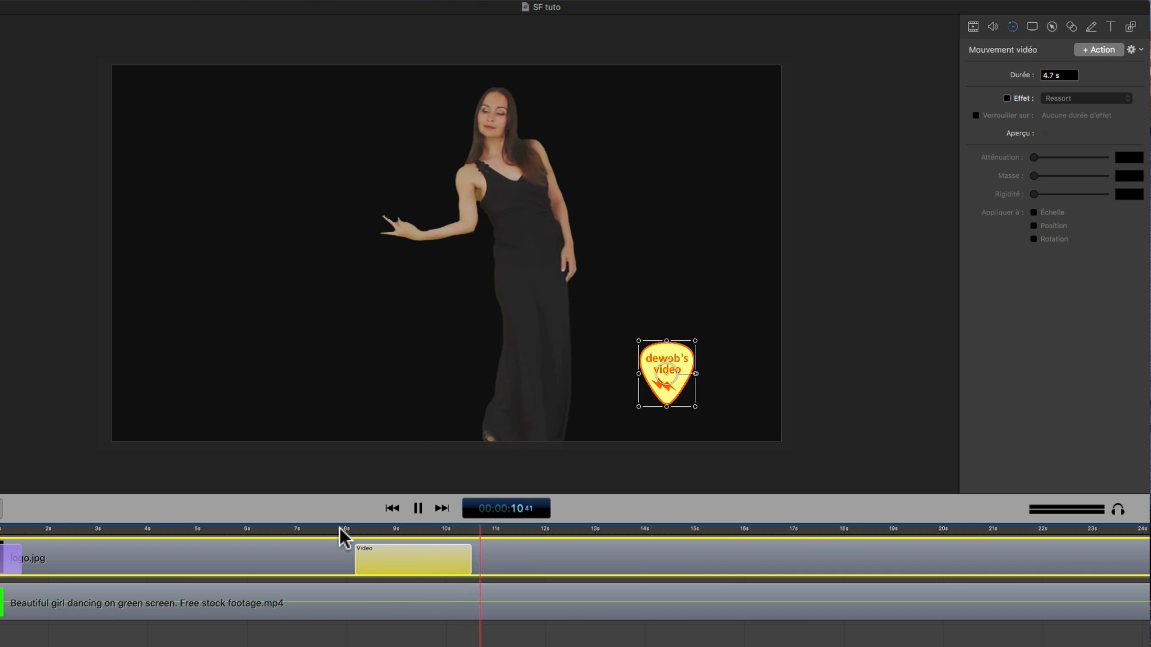
key(space)
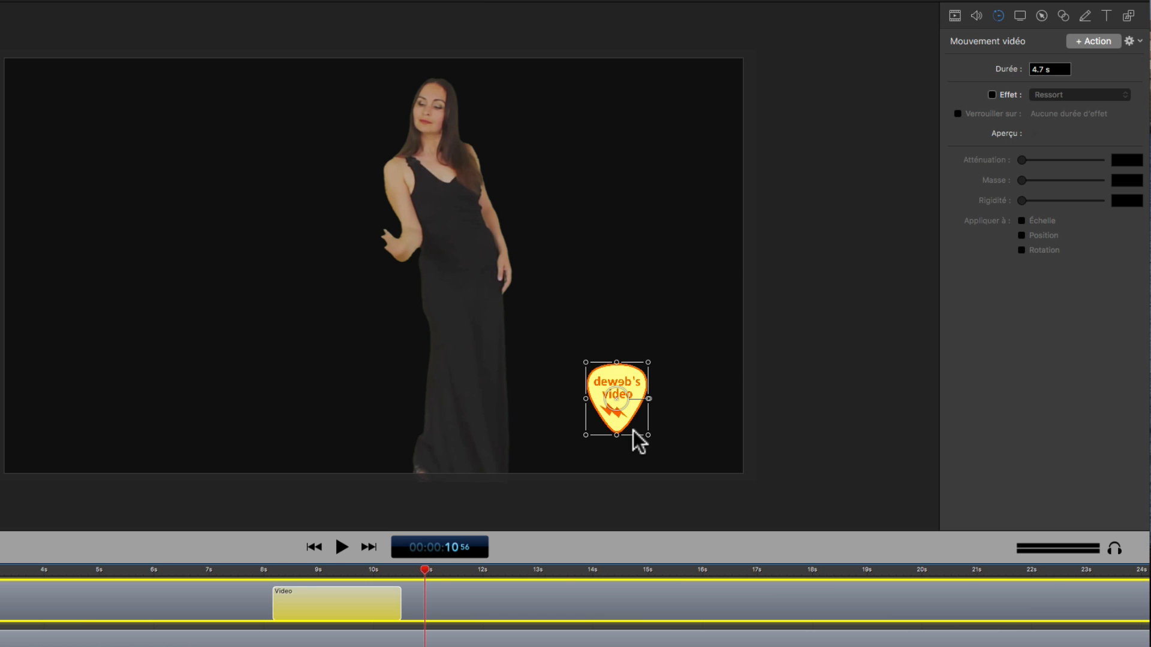
Enable an effect on the logo's video action, choose Gravité, and preview the movement
click(992, 94)
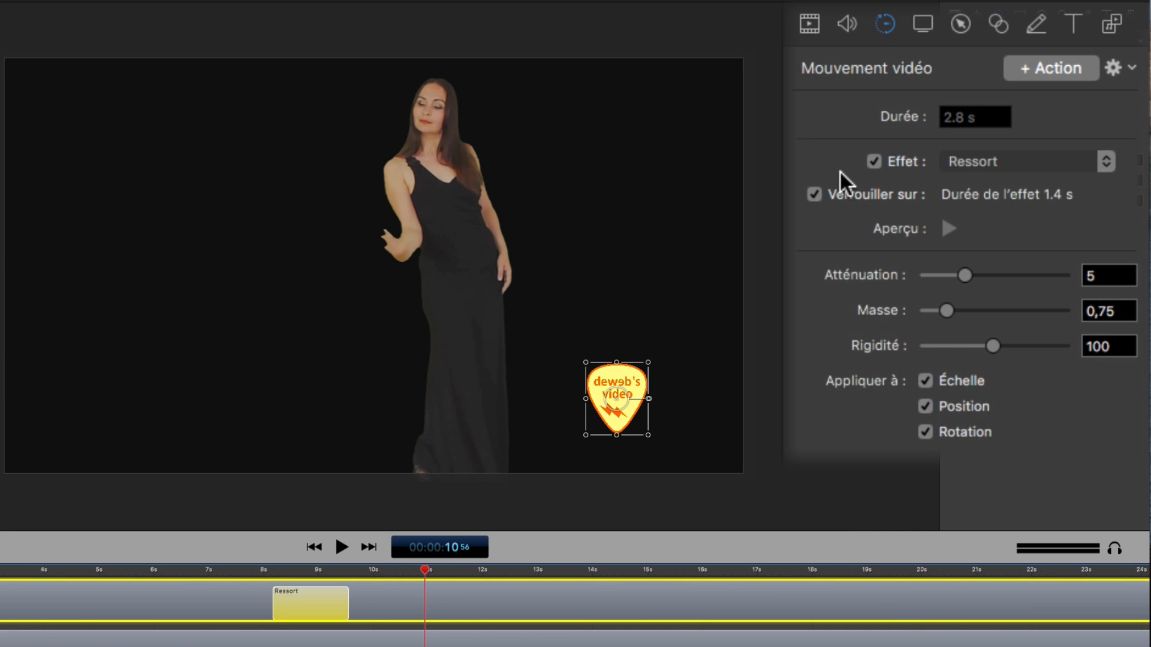
click(1068, 156)
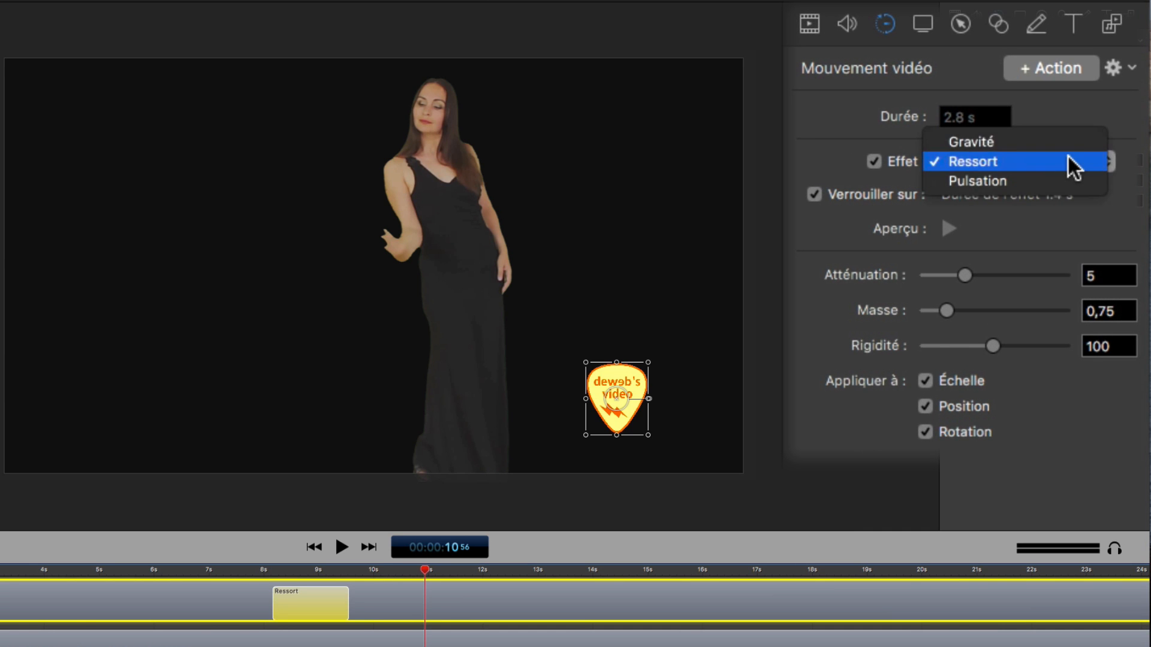
click(1033, 142)
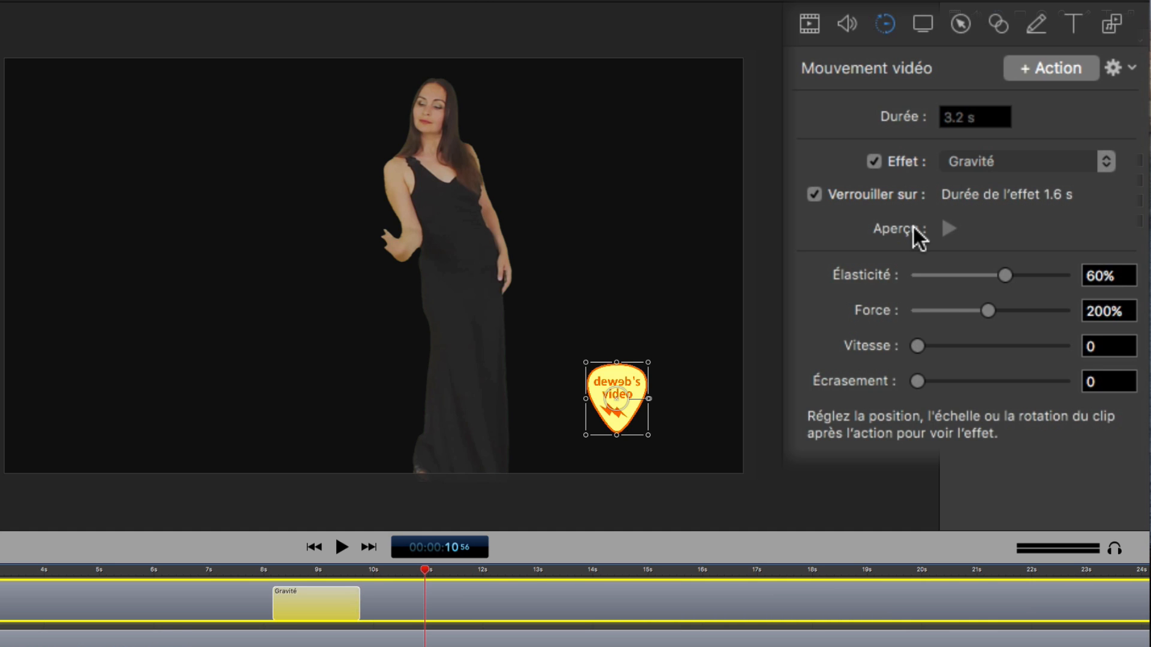
click(945, 228)
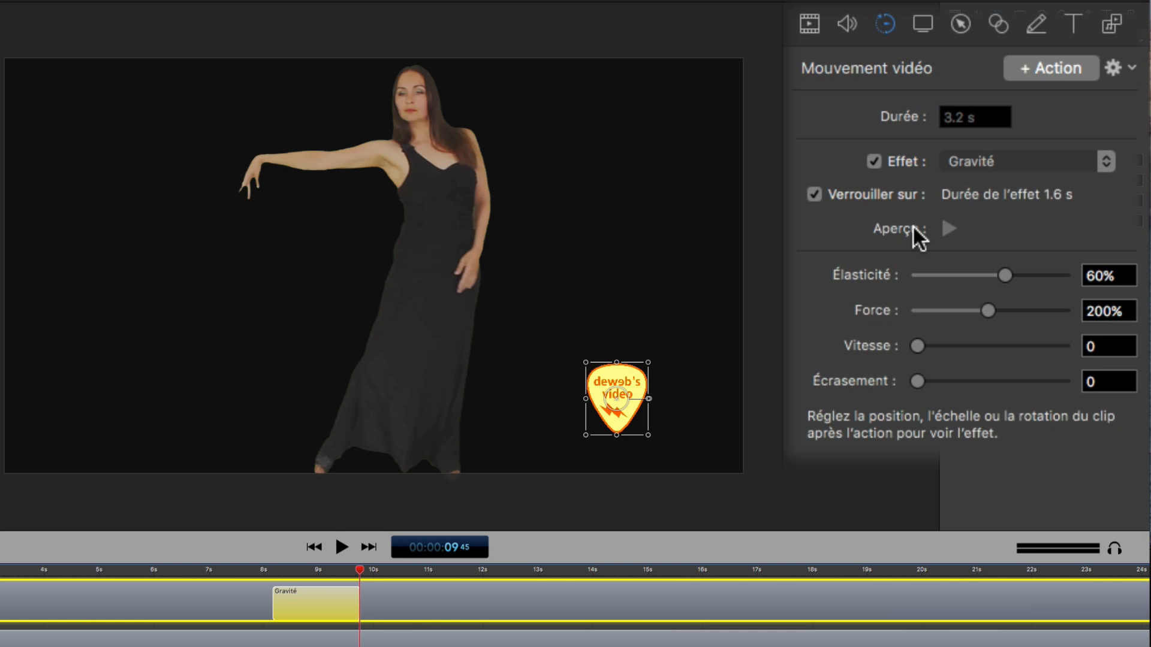
click(913, 228)
Try the Gravité effect's Élasticité at 1%, 11% and 80%, previewing each, and set it to 56%
drag(969, 270, 883, 281)
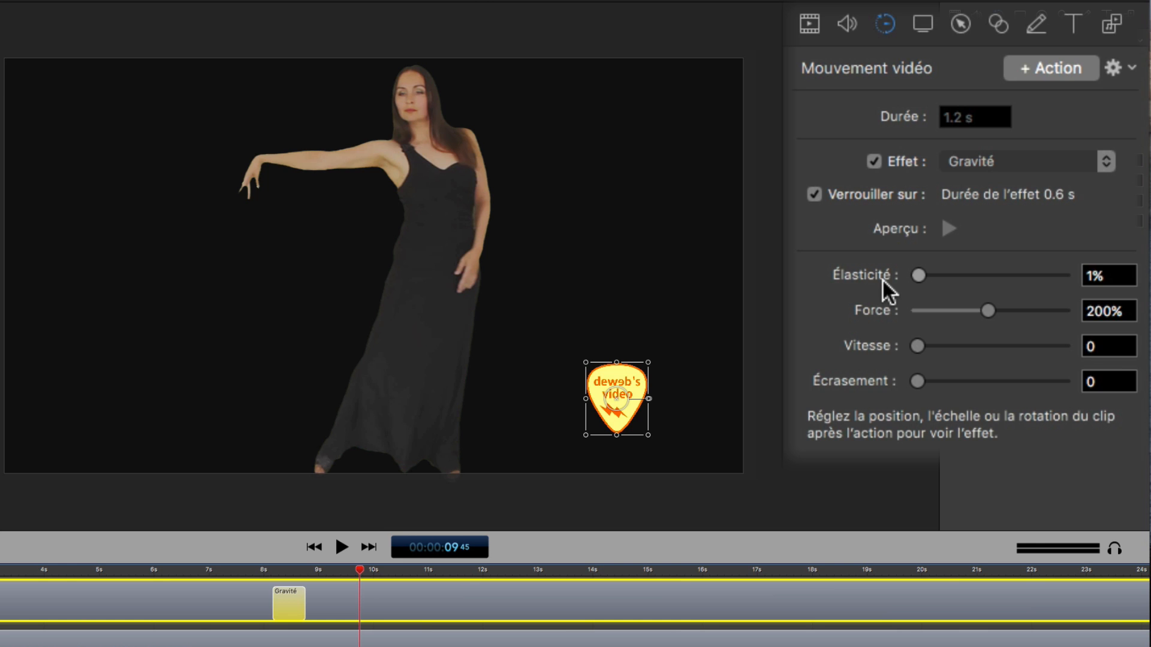
click(914, 229)
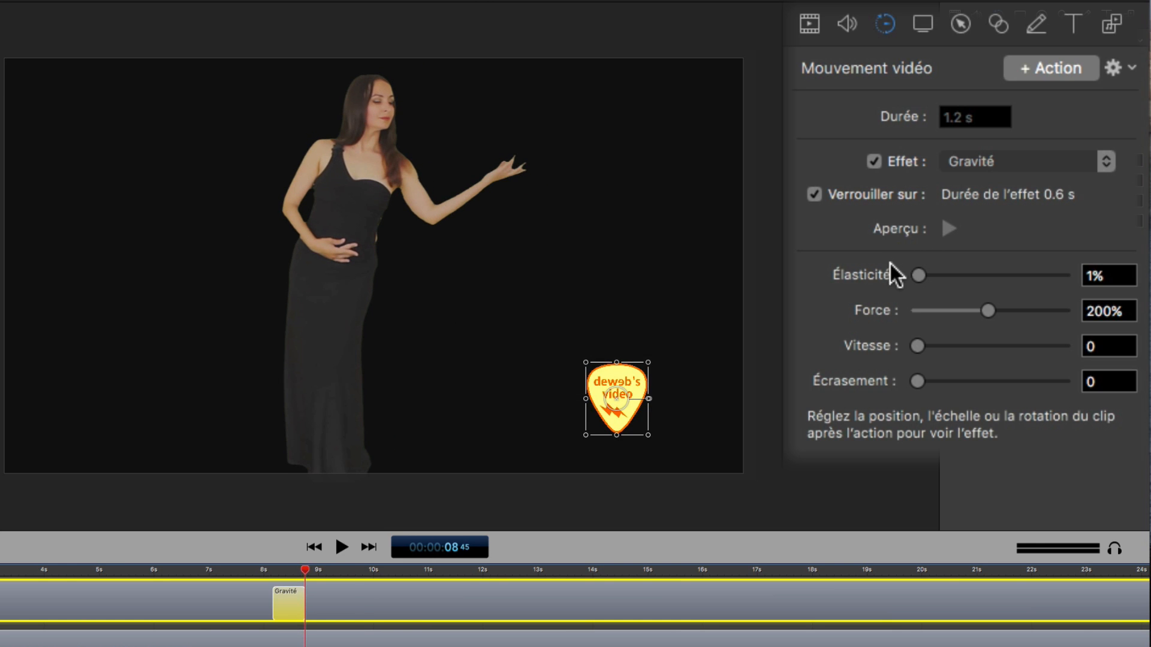
drag(890, 263, 901, 263)
click(916, 229)
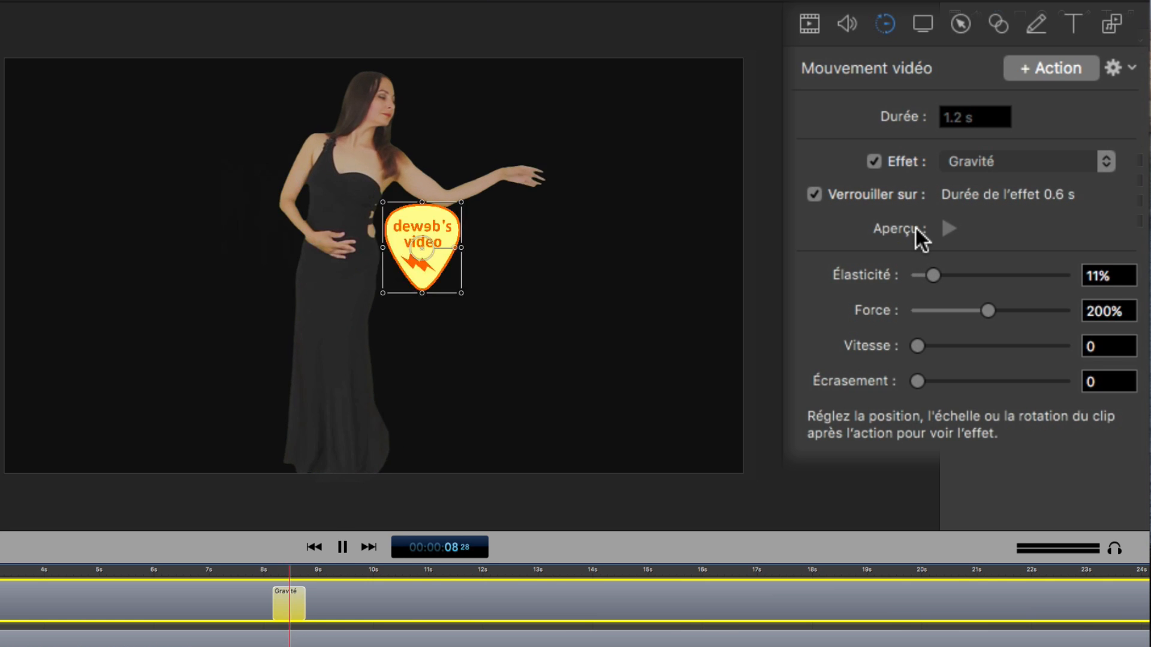
drag(901, 271, 1002, 274)
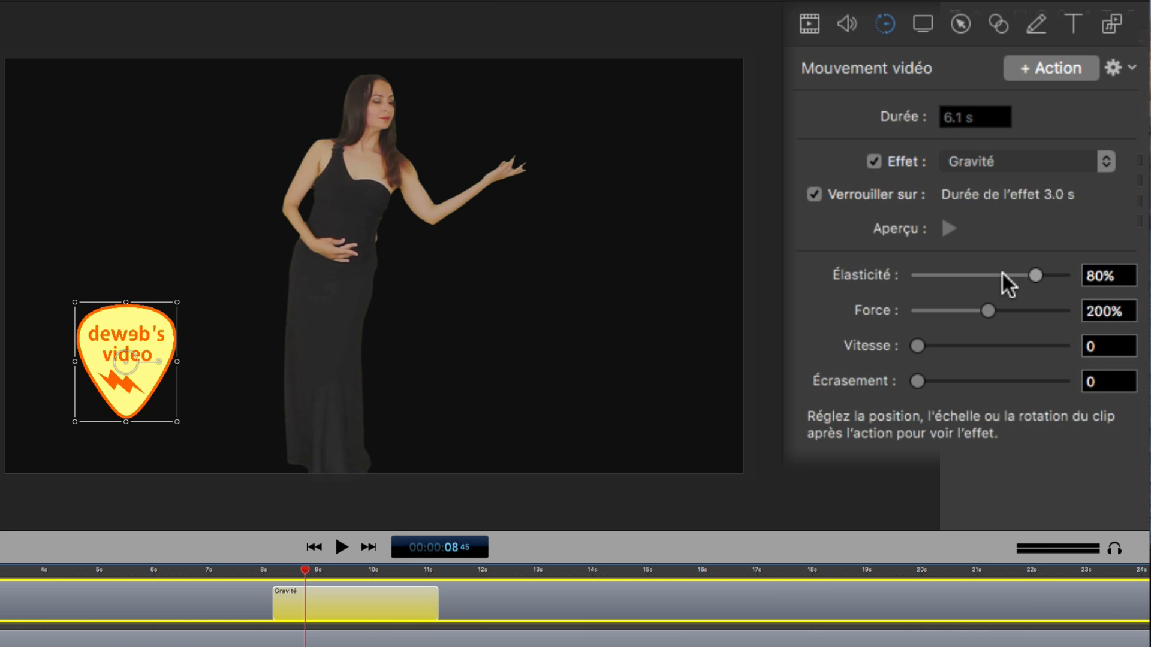
click(906, 225)
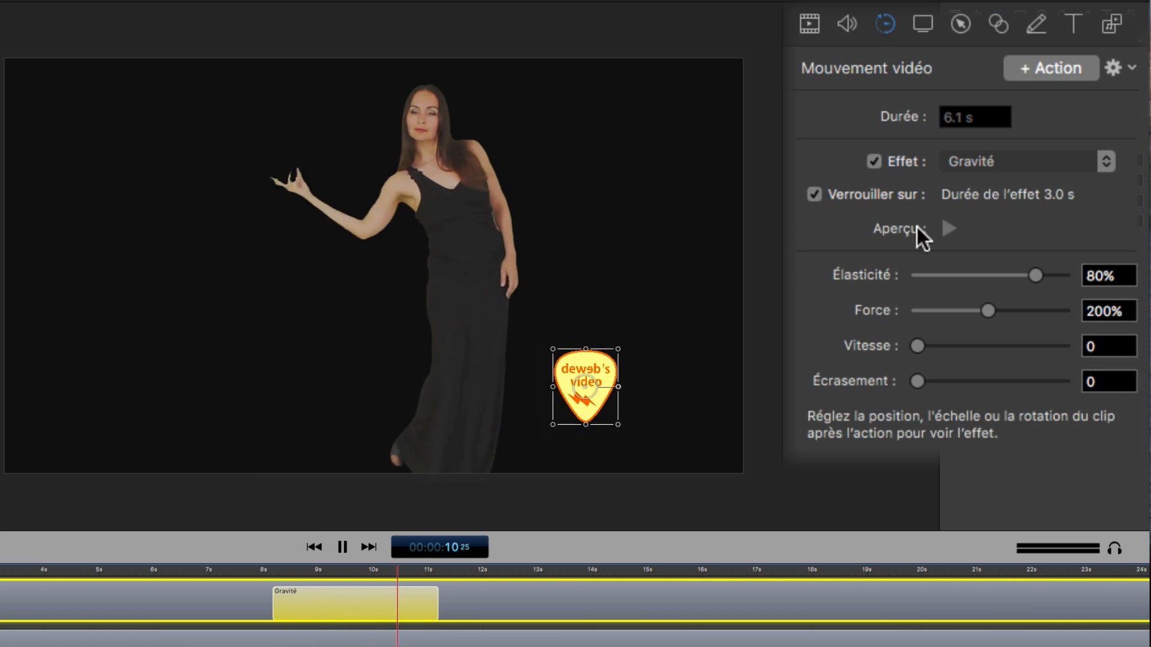
click(1001, 276)
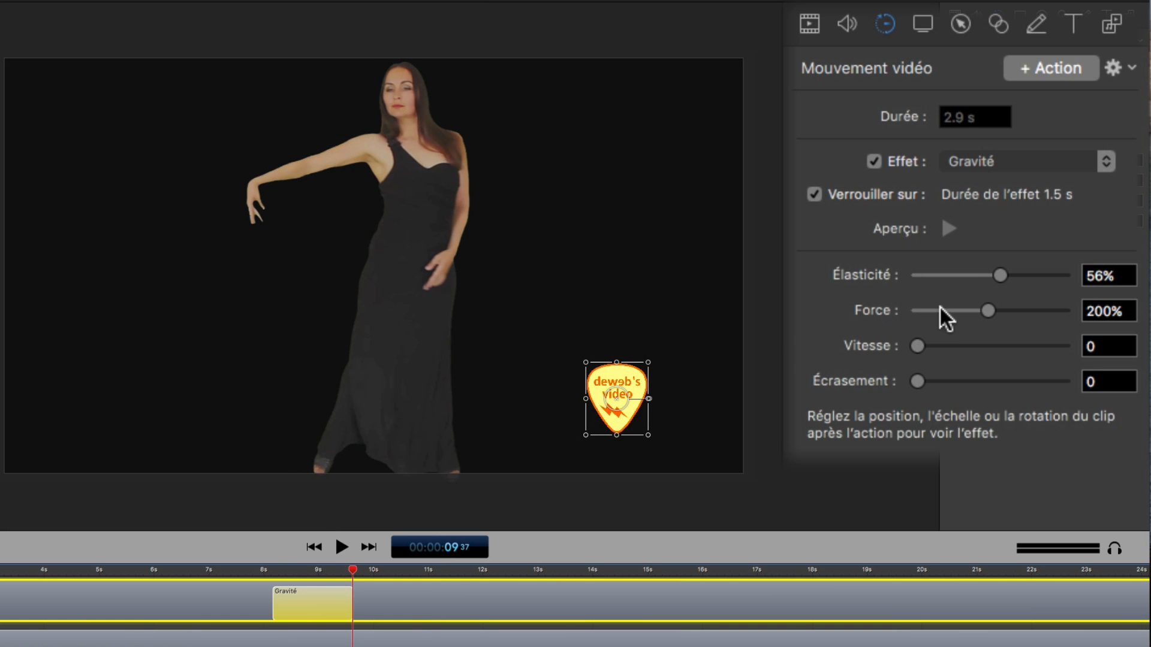
Try the Gravité effect's Force at 400% and 32%, set it to 121%, and preview the movement
drag(952, 307, 1041, 315)
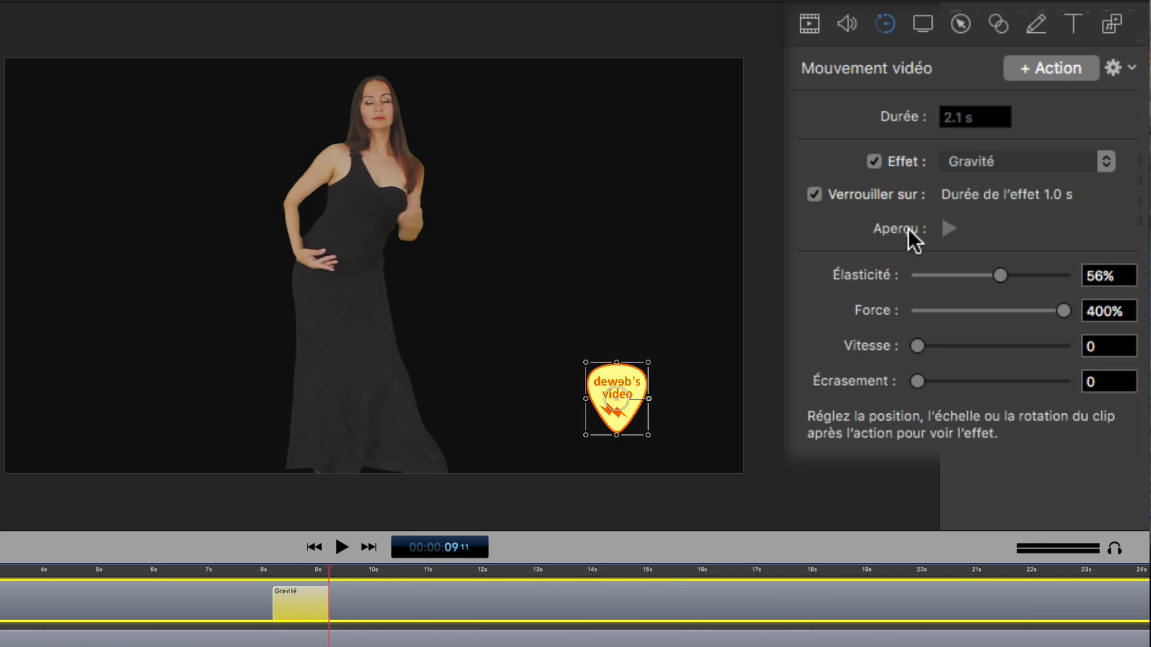
drag(1026, 308, 893, 312)
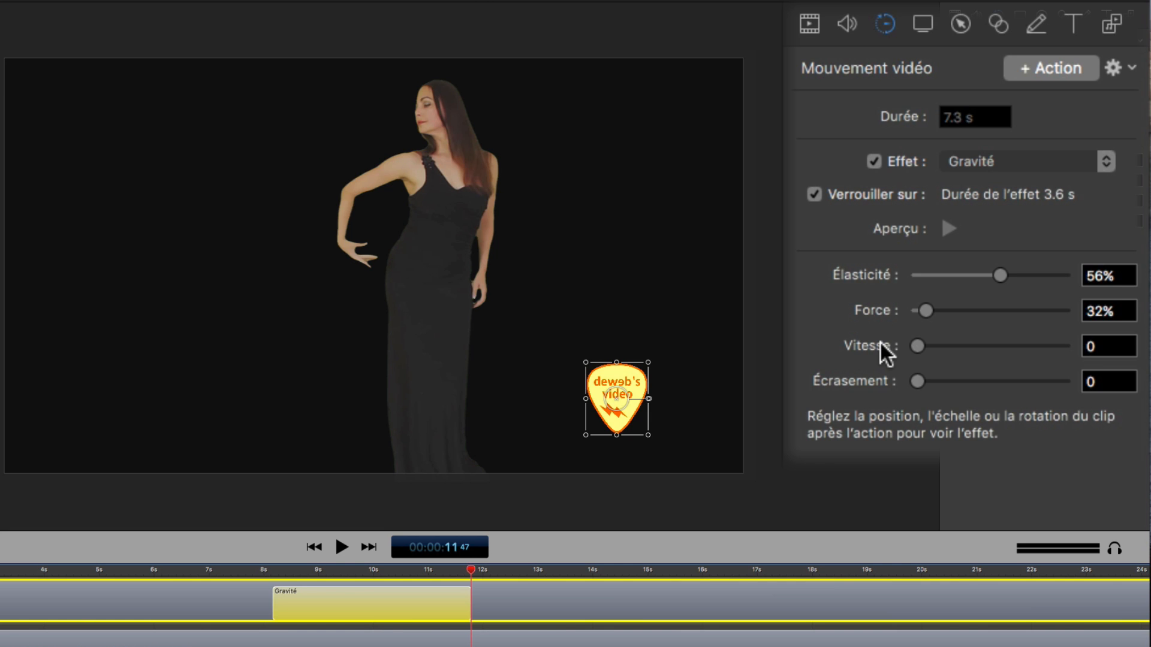
click(917, 227)
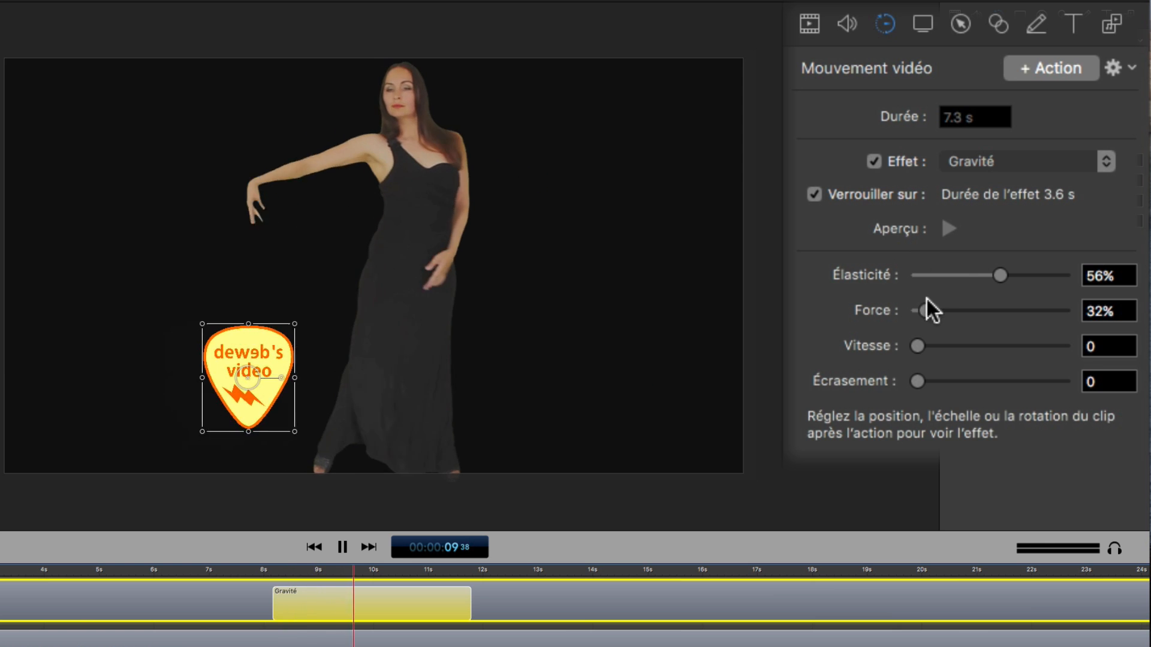
drag(891, 307, 924, 308)
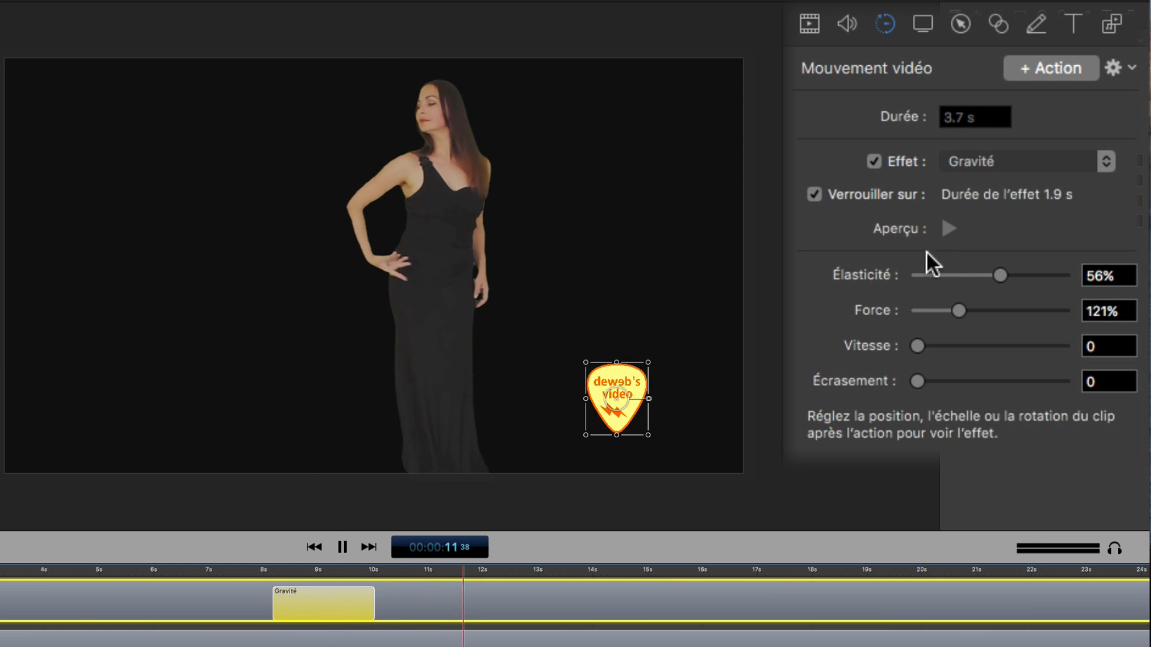
click(911, 227)
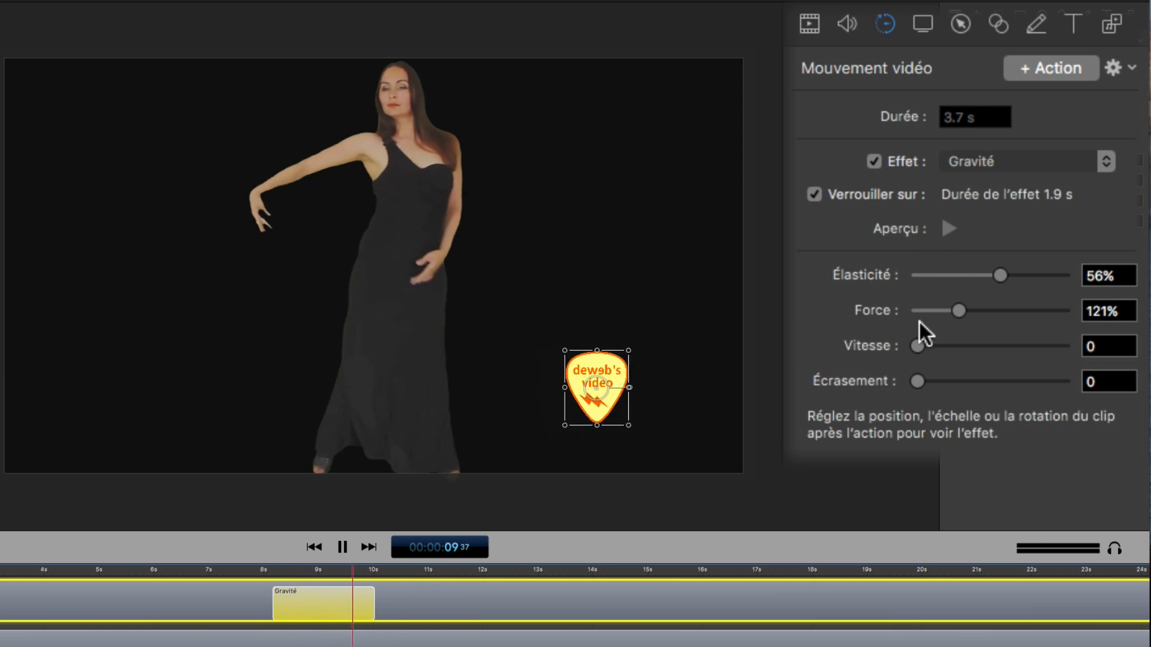
Try the Gravité effect's Vitesse at 87,45 and 159,05, set it to 35,1, and preview each setting
drag(917, 346, 981, 345)
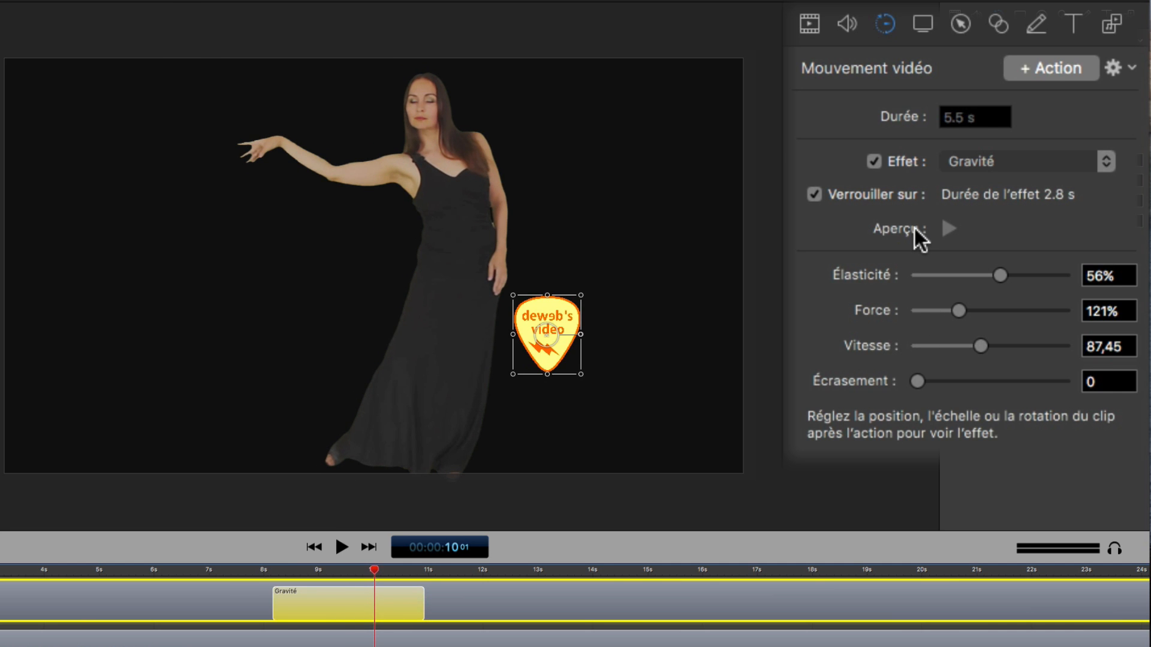
click(915, 228)
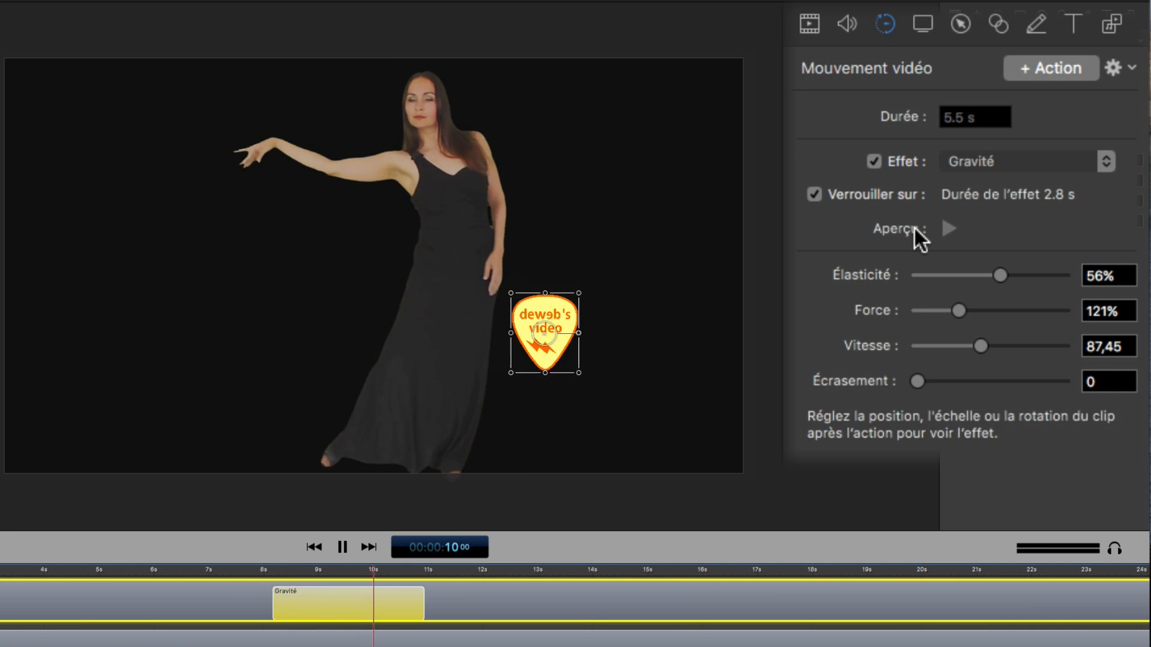
drag(947, 339, 995, 346)
click(908, 223)
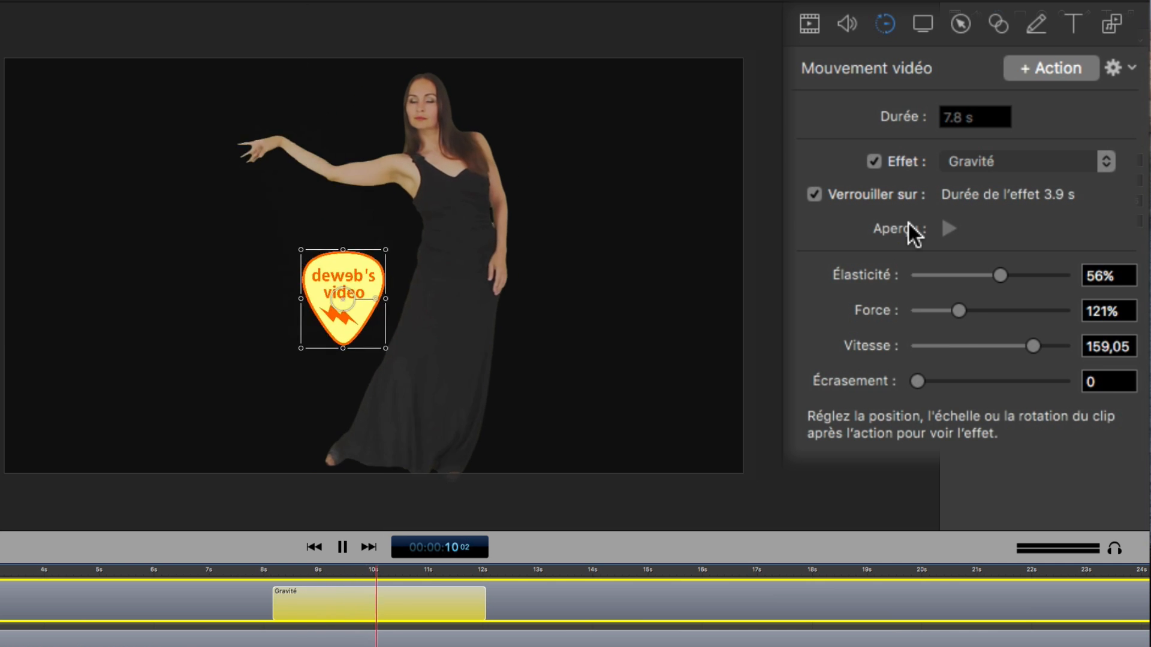
drag(990, 345, 901, 354)
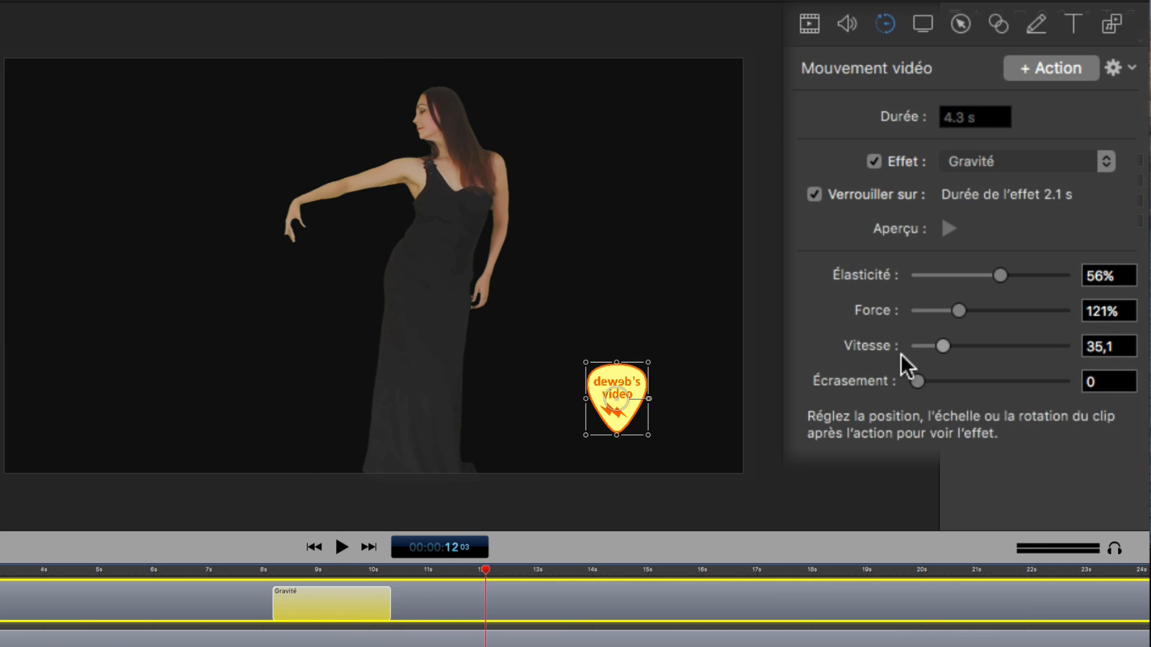
click(913, 225)
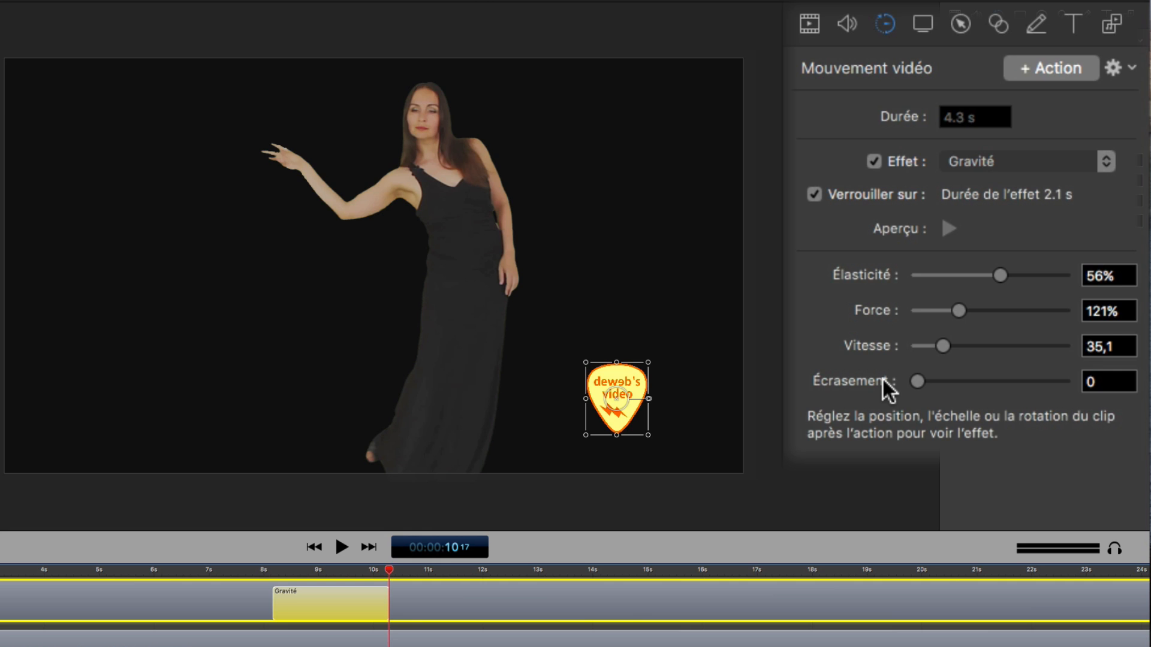
Try the Gravité effect's Écrasement at 35% and 85%, set it to 39%, and preview each setting
drag(883, 379, 934, 379)
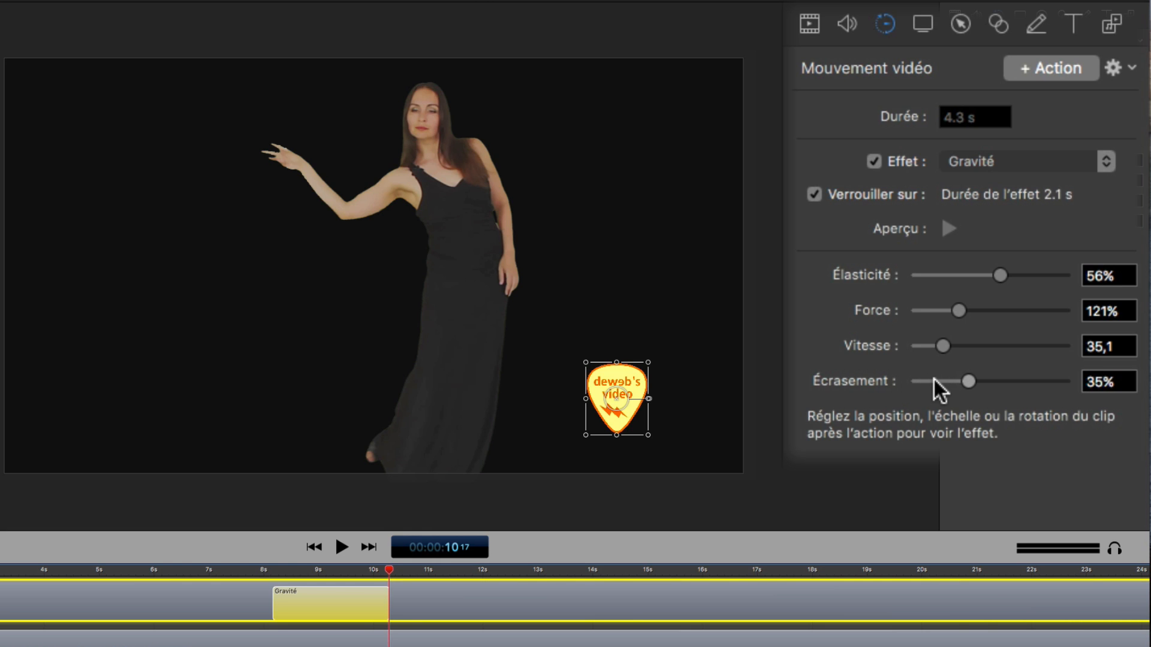
click(908, 226)
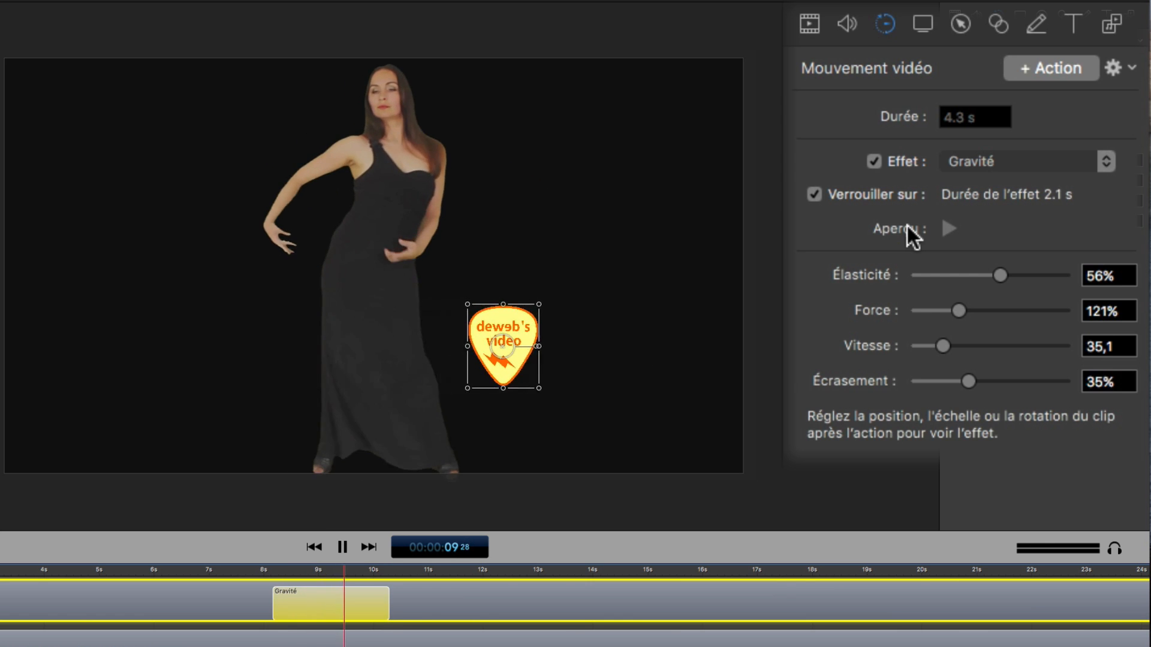
drag(967, 381, 1041, 381)
click(911, 224)
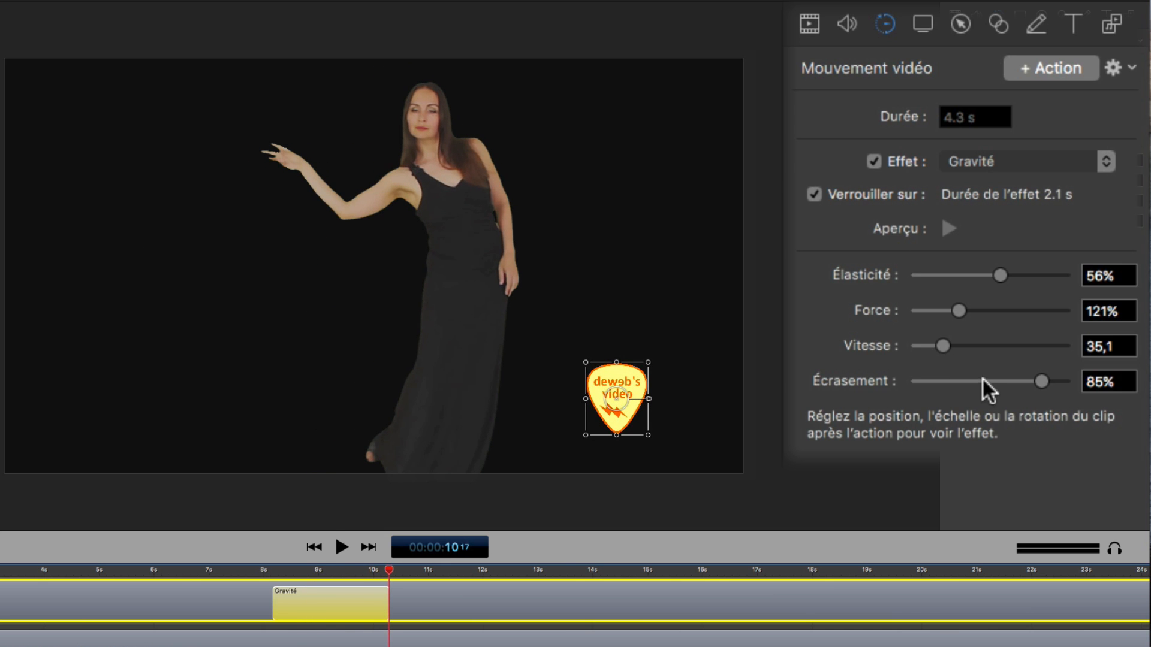
drag(977, 377, 937, 383)
click(913, 228)
Change the logo action's effect to Ressort and play the movement from the start of the action
click(973, 160)
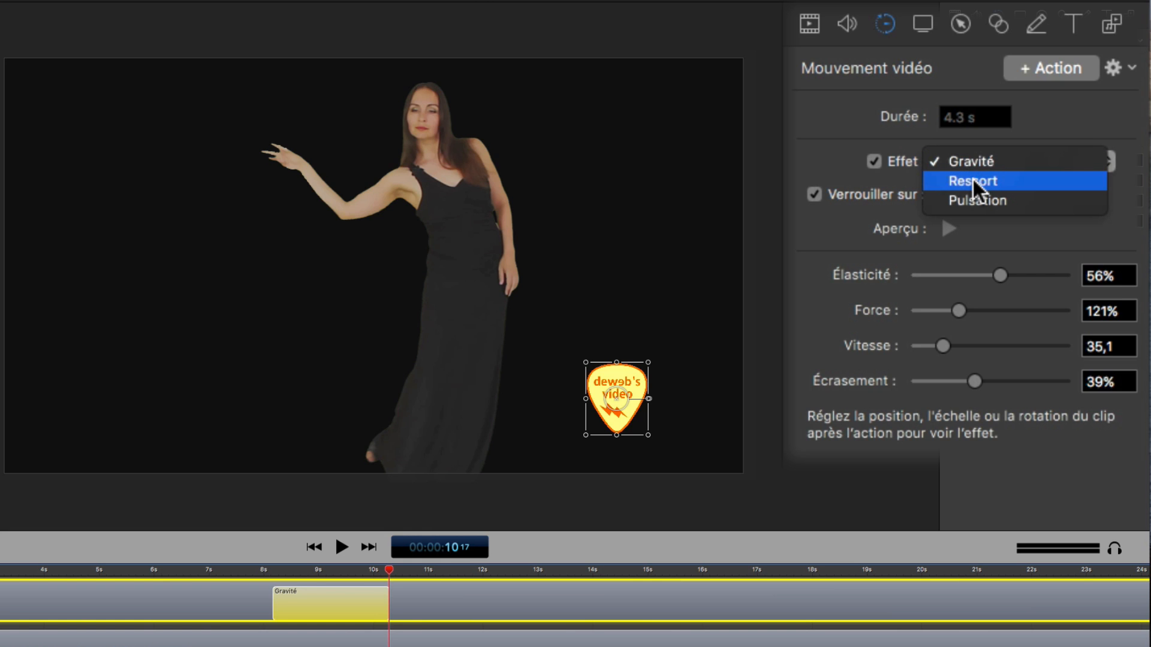
click(973, 176)
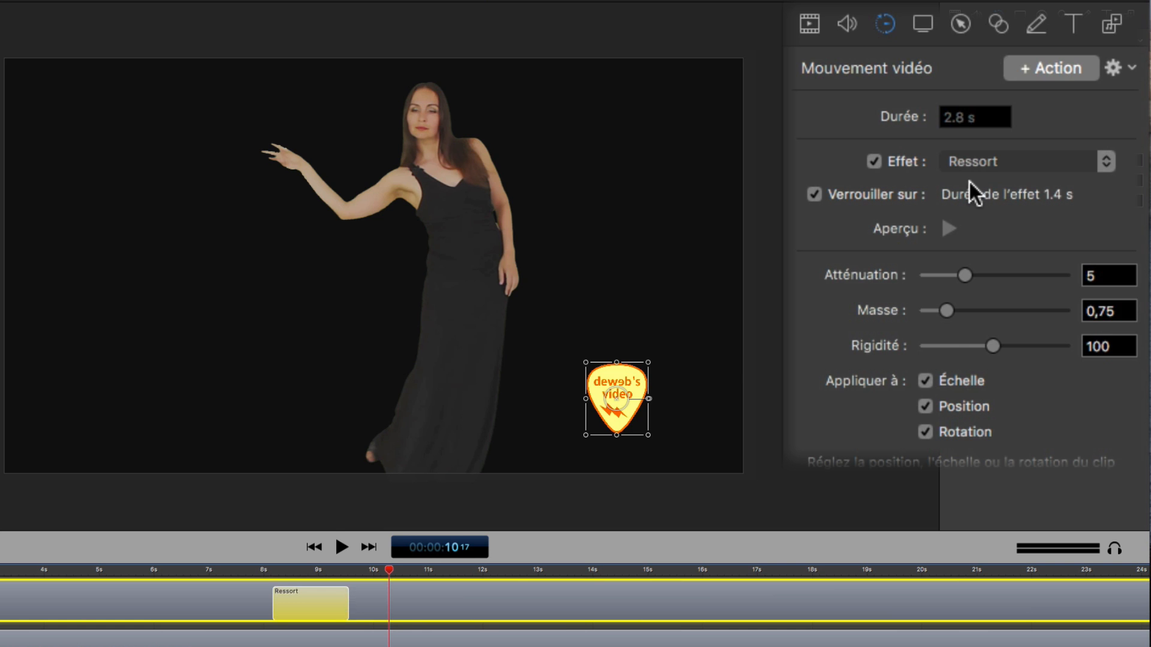
click(949, 228)
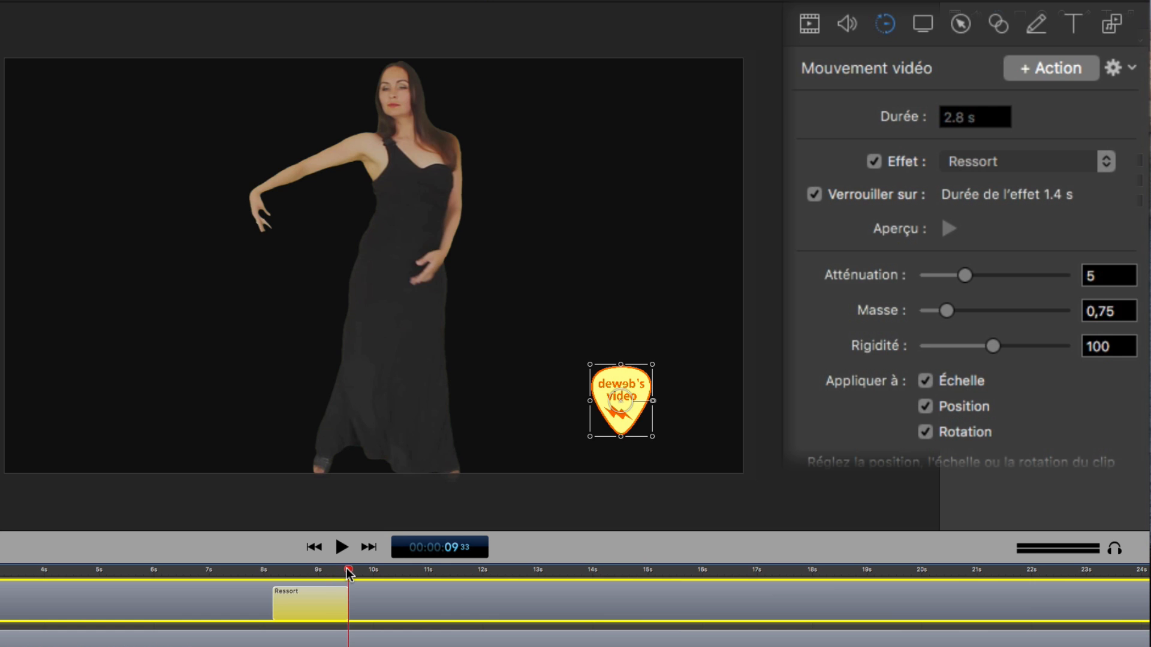
drag(348, 571, 269, 578)
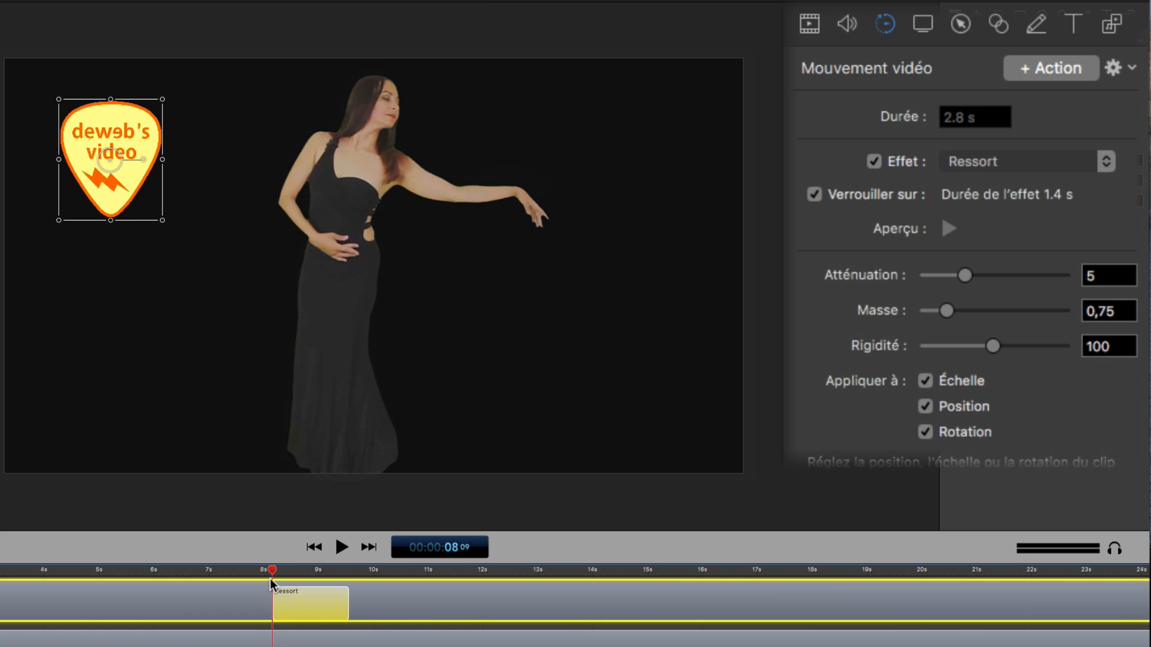
key(space)
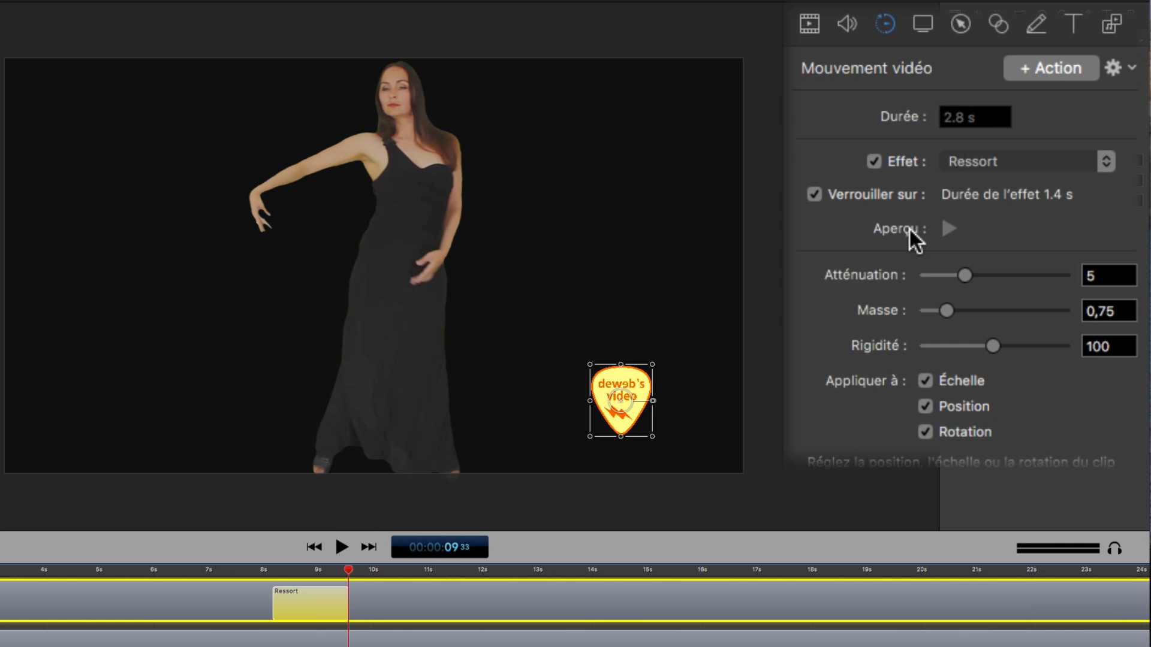
Try the Ressort effect's Atténuation at 1, set it to 15, and preview the movement with each value
click(926, 273)
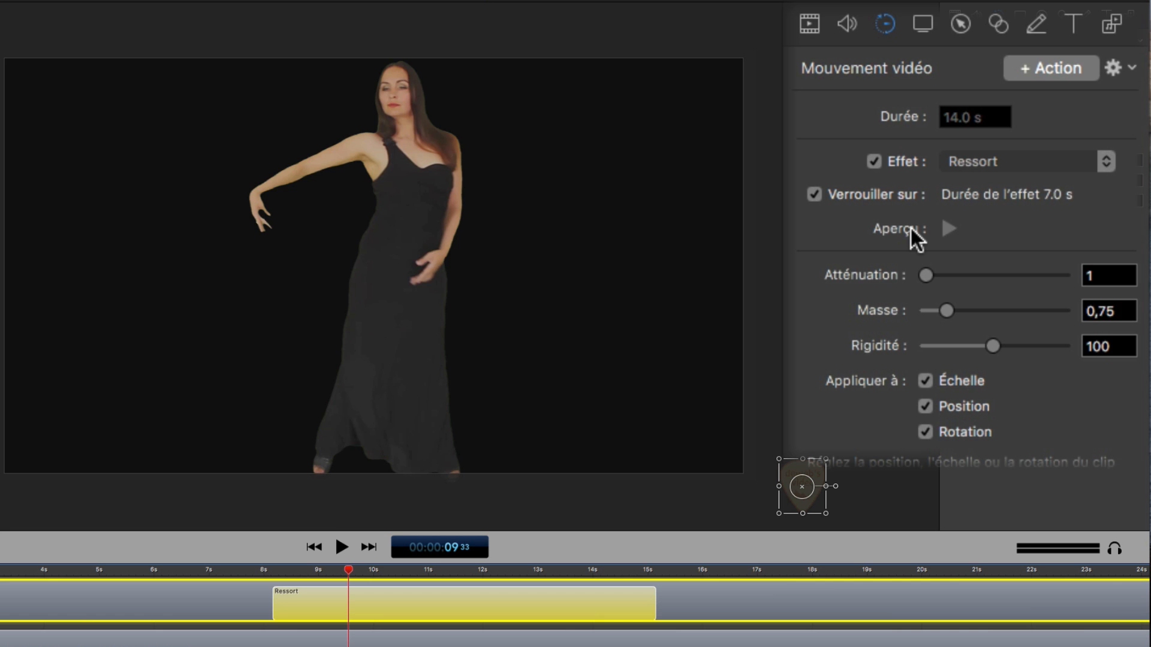
key(space)
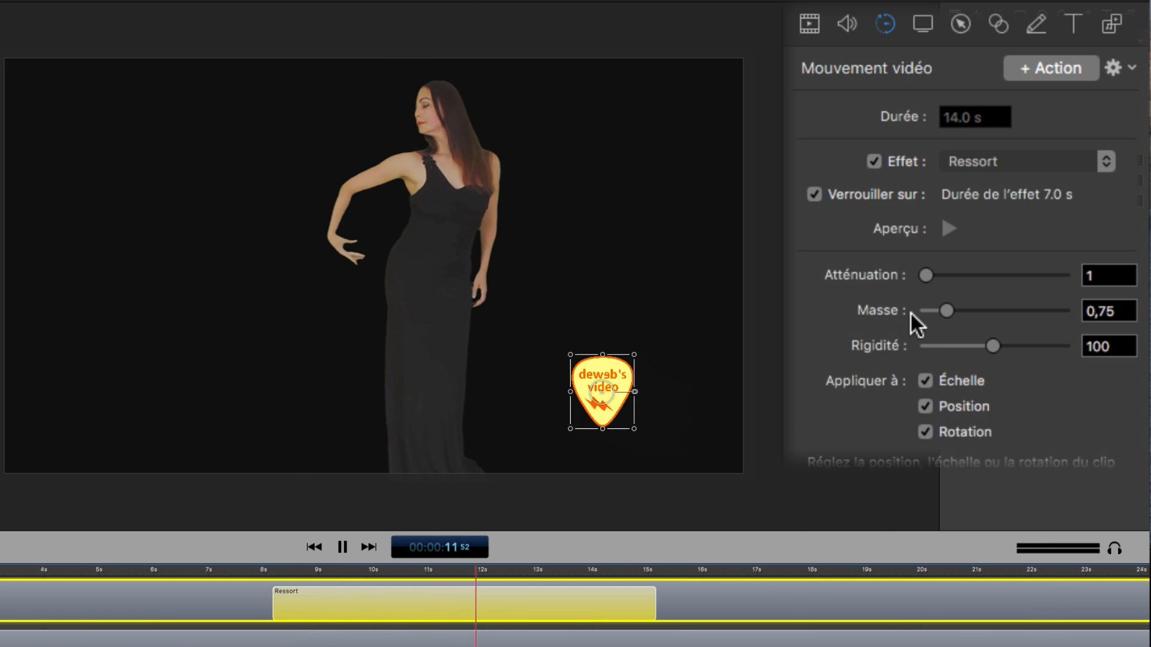
drag(887, 274, 1026, 290)
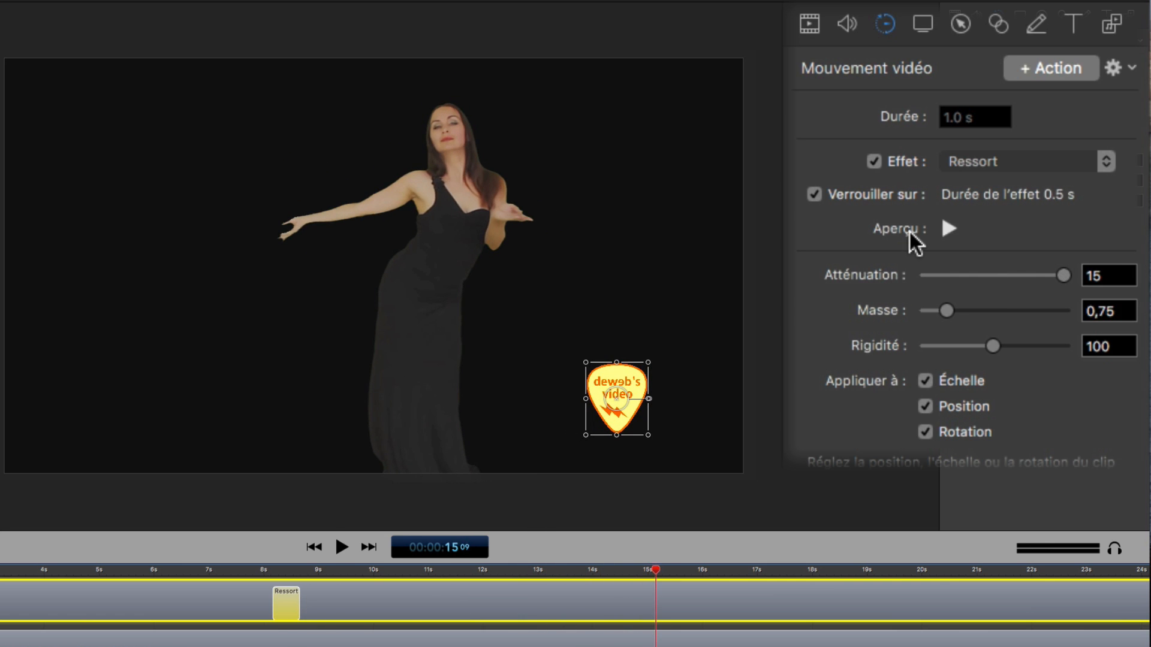
click(910, 233)
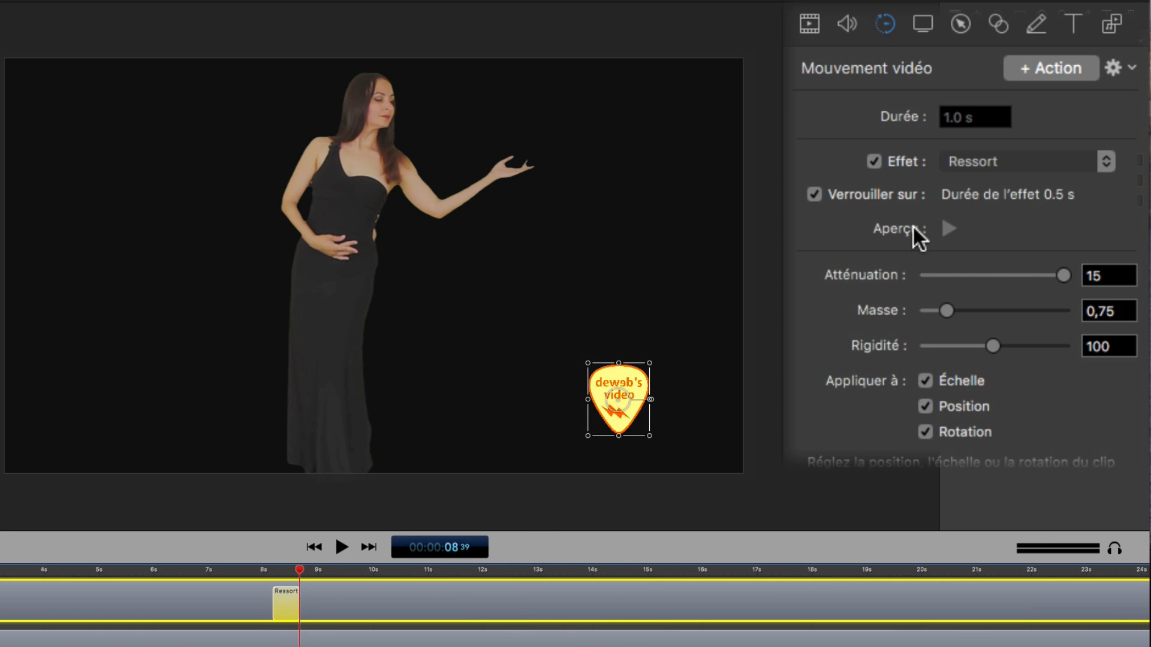
Preview the logo's movement, set the Ressort effect's Atténuation to 6,15, and preview it again
click(913, 228)
click(914, 228)
click(939, 277)
click(915, 234)
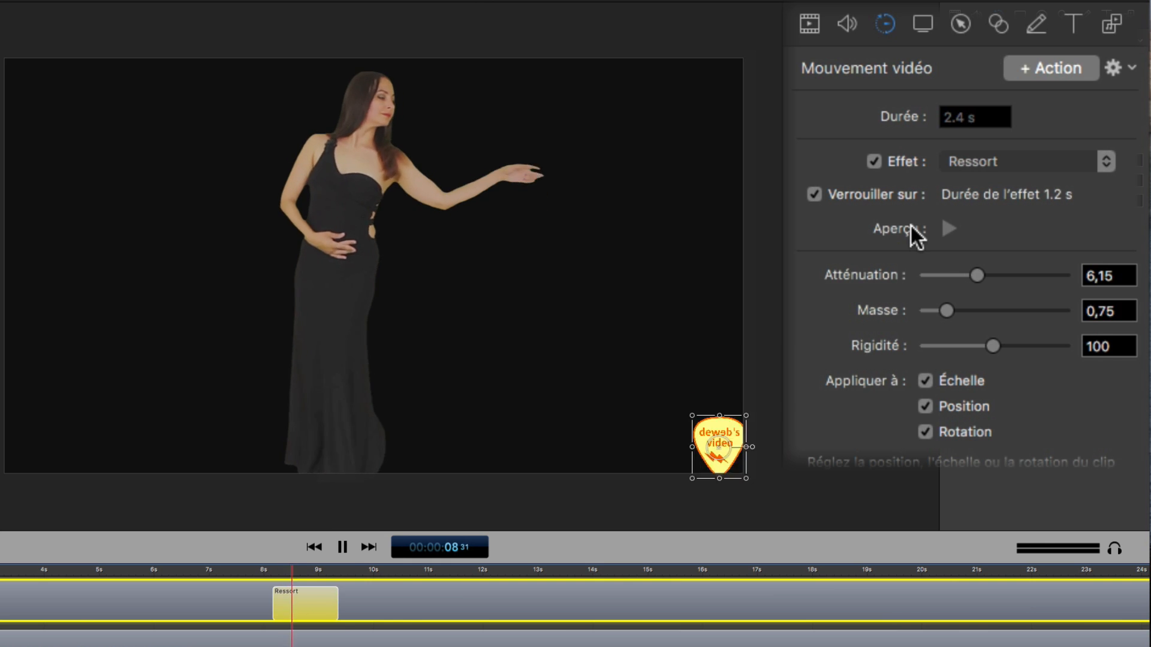
click(914, 237)
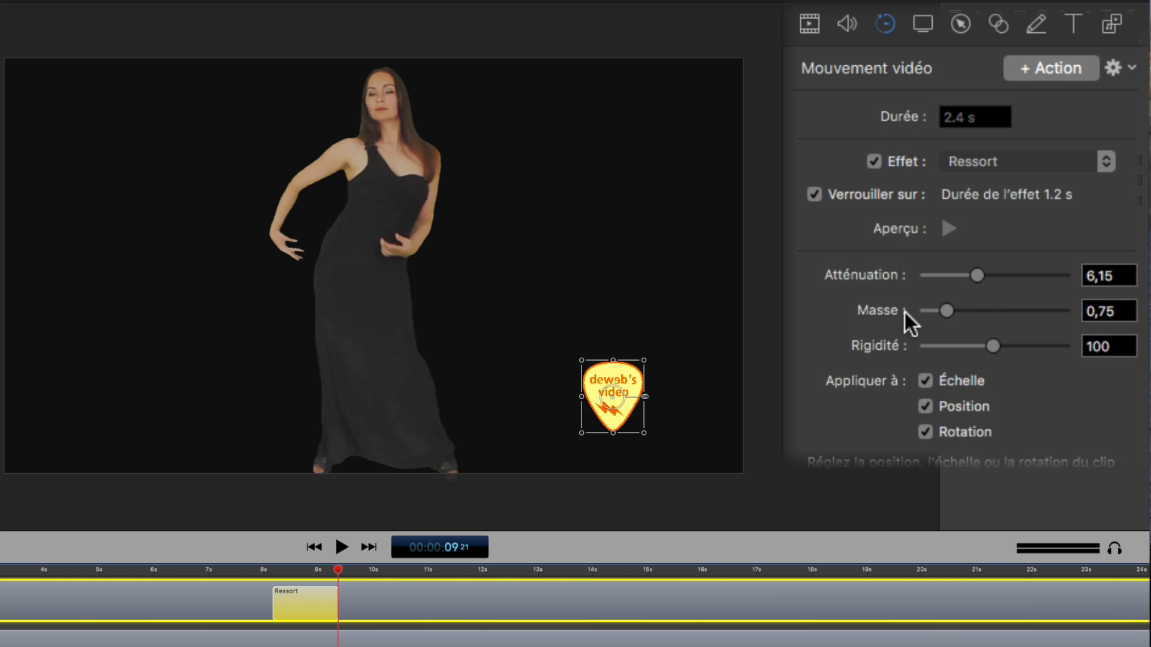
Try the Ressort effect's Masse at 3,02 and preview the logo's movement
drag(904, 312, 966, 285)
click(913, 227)
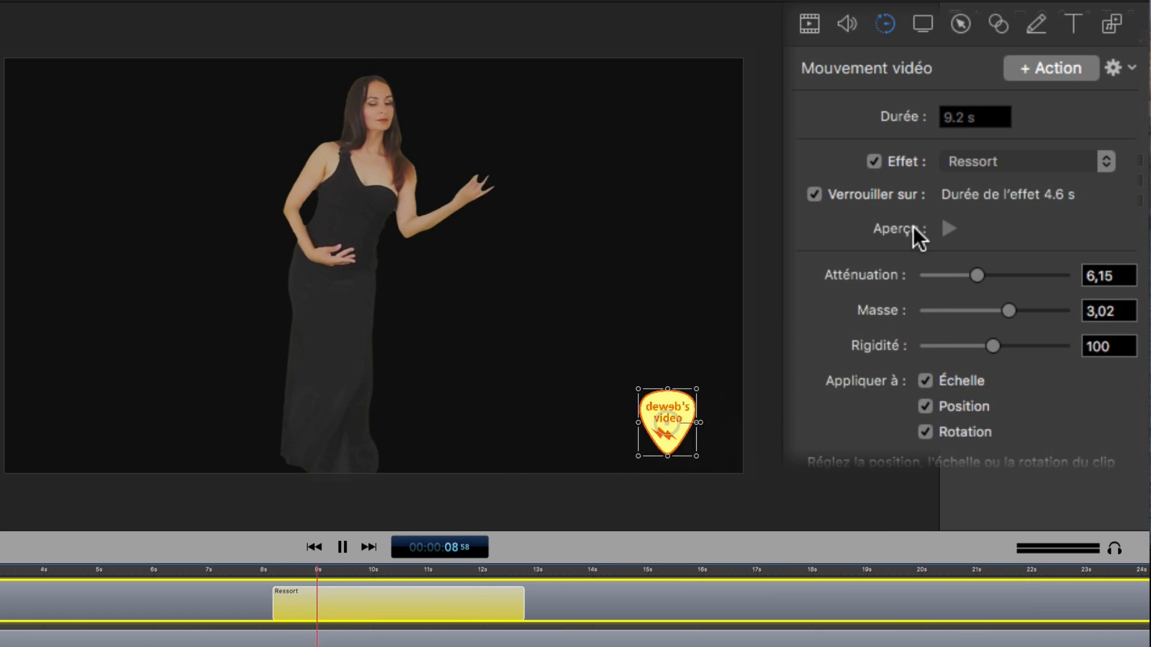
click(914, 227)
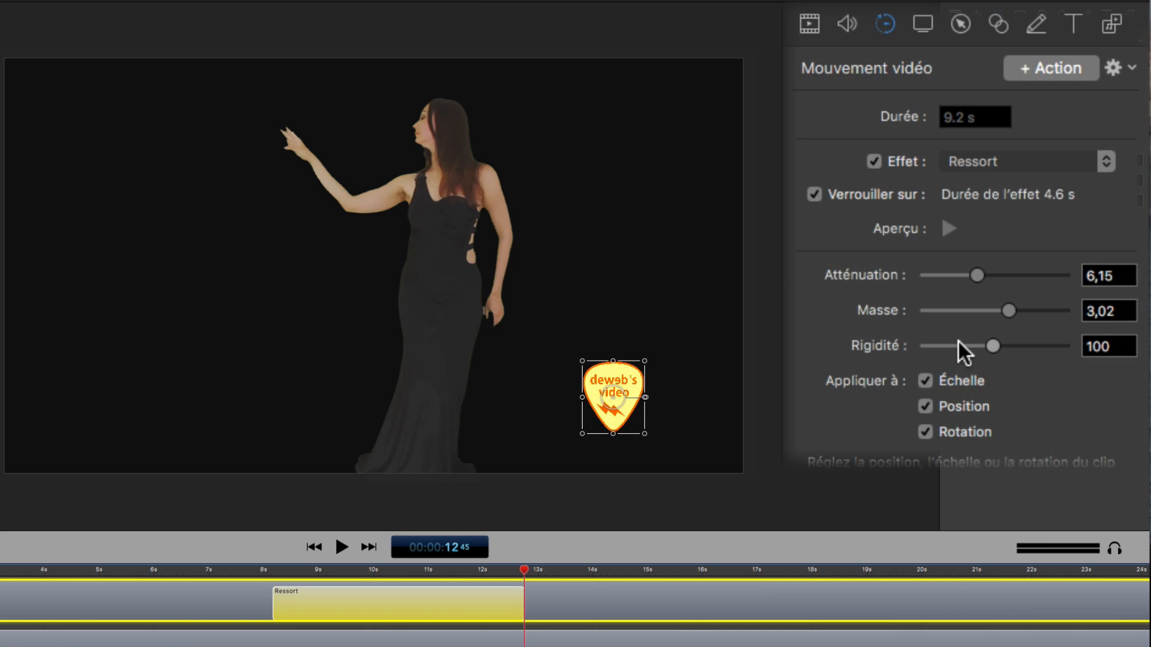
Try the Ressort effect's Rigidité at 5, set the Masse to 1,17, and preview the movement with each setting
click(928, 346)
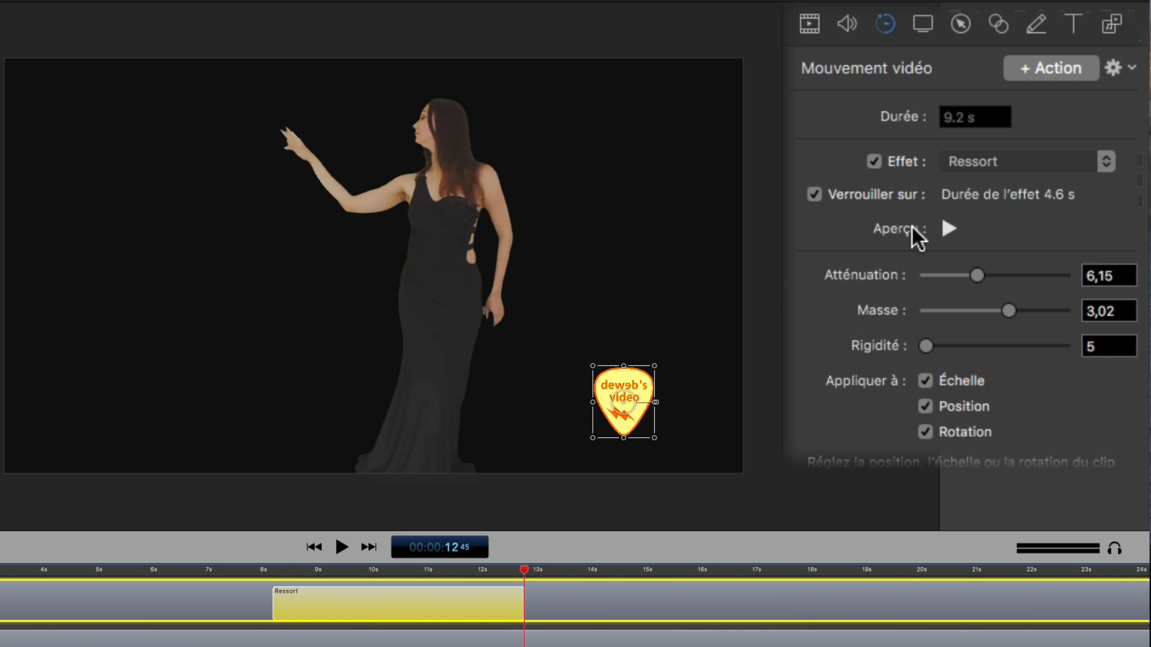
click(913, 229)
drag(965, 308, 917, 310)
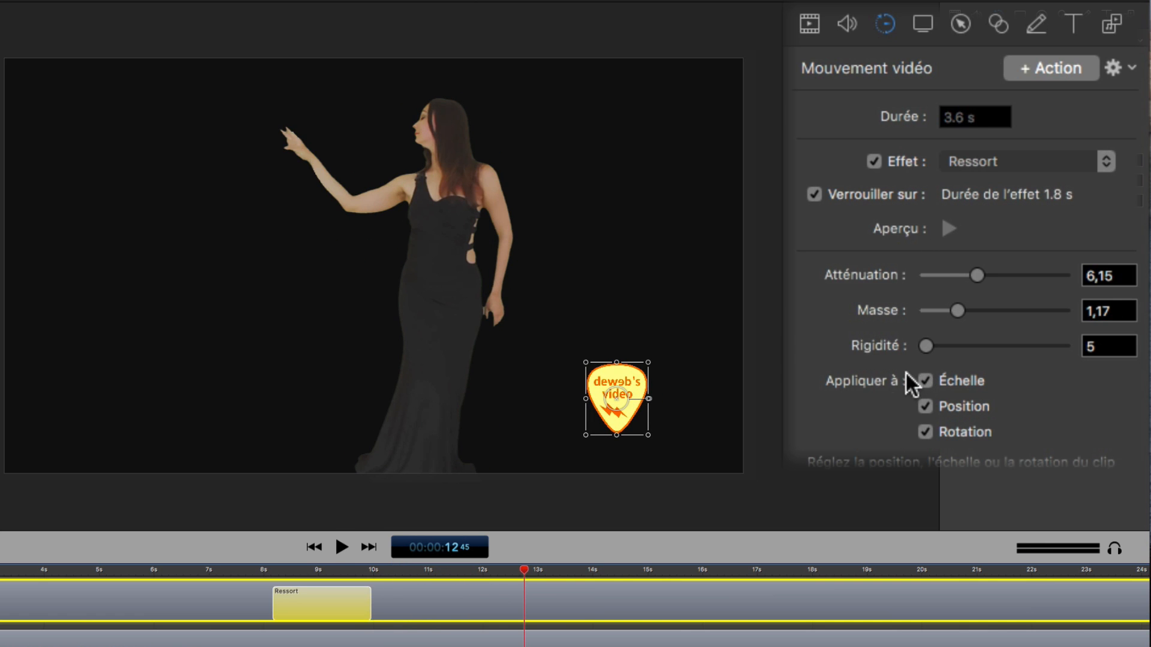
click(923, 228)
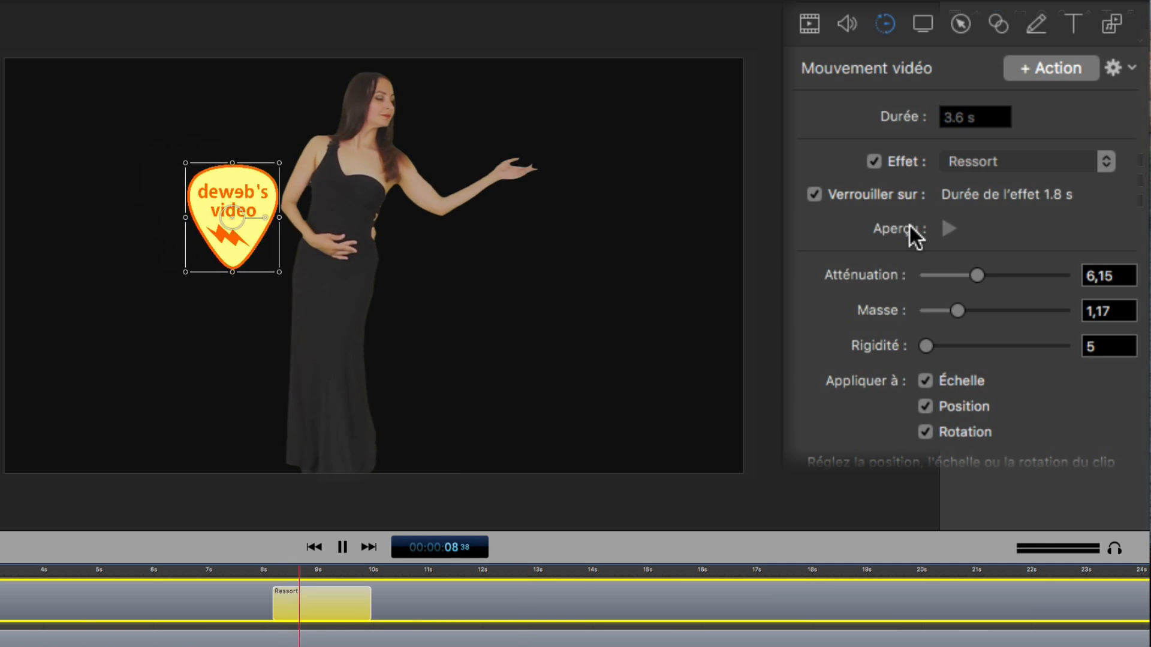
Try the Ressort effect's Rigidité at 104,01, set it to 28,69, and preview the movement with each value
click(924, 379)
drag(958, 347, 995, 346)
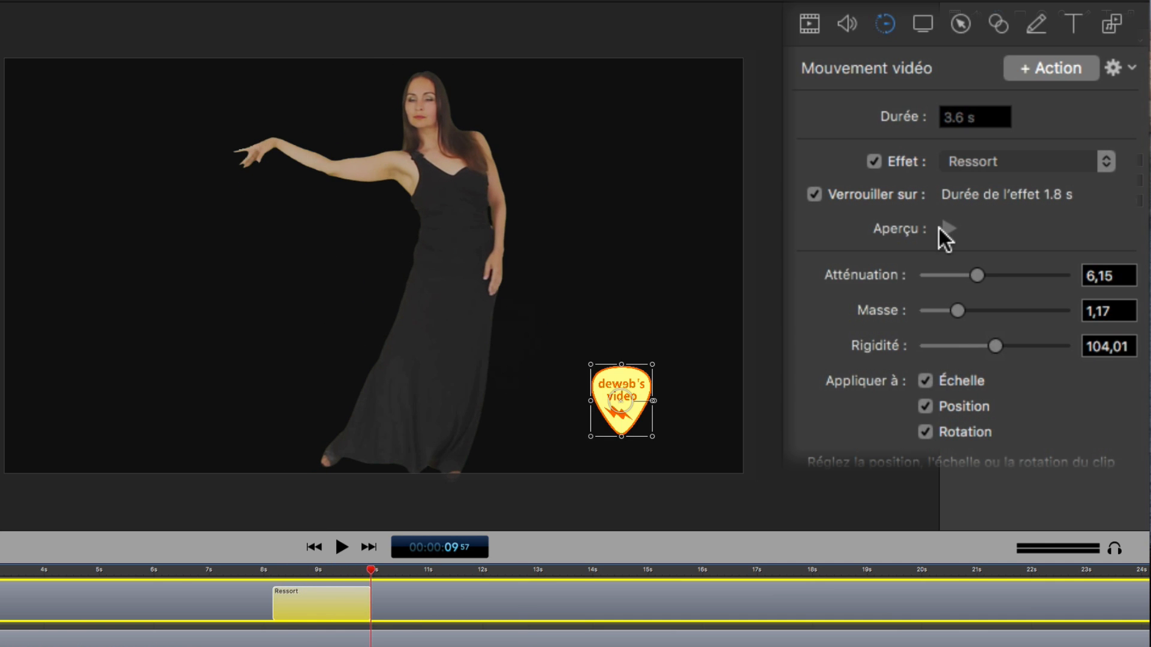
click(914, 230)
click(915, 234)
click(917, 235)
click(943, 347)
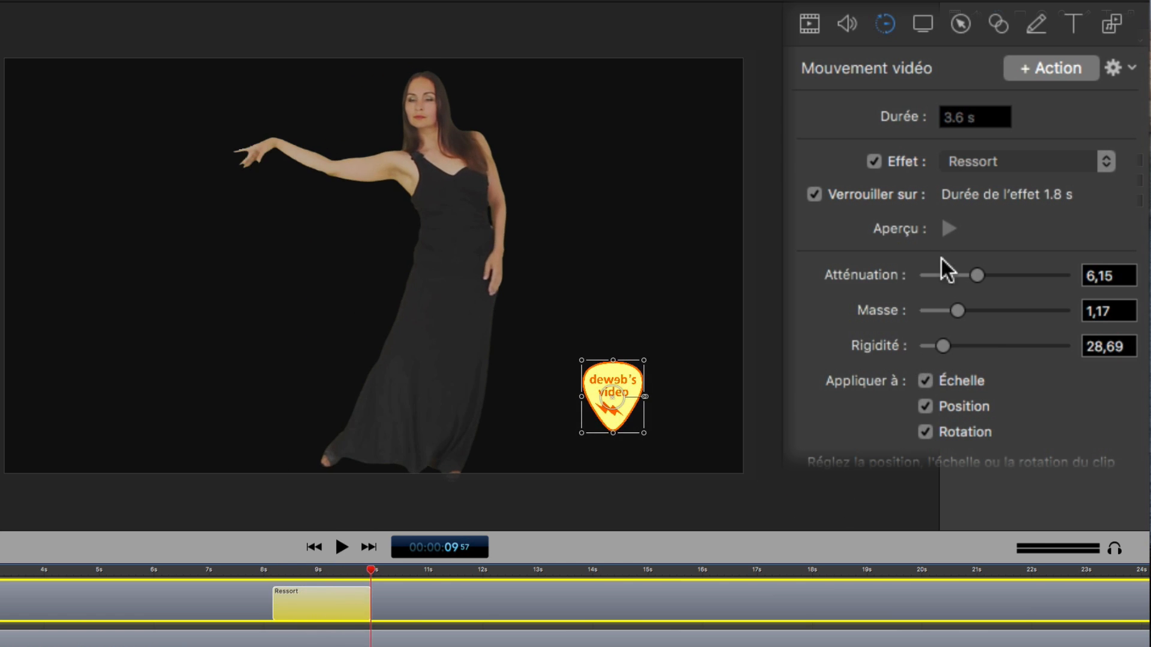
click(912, 224)
Rotate the logo until it is tilted and nearly upside down at the action's end, and adjust its size
click(643, 397)
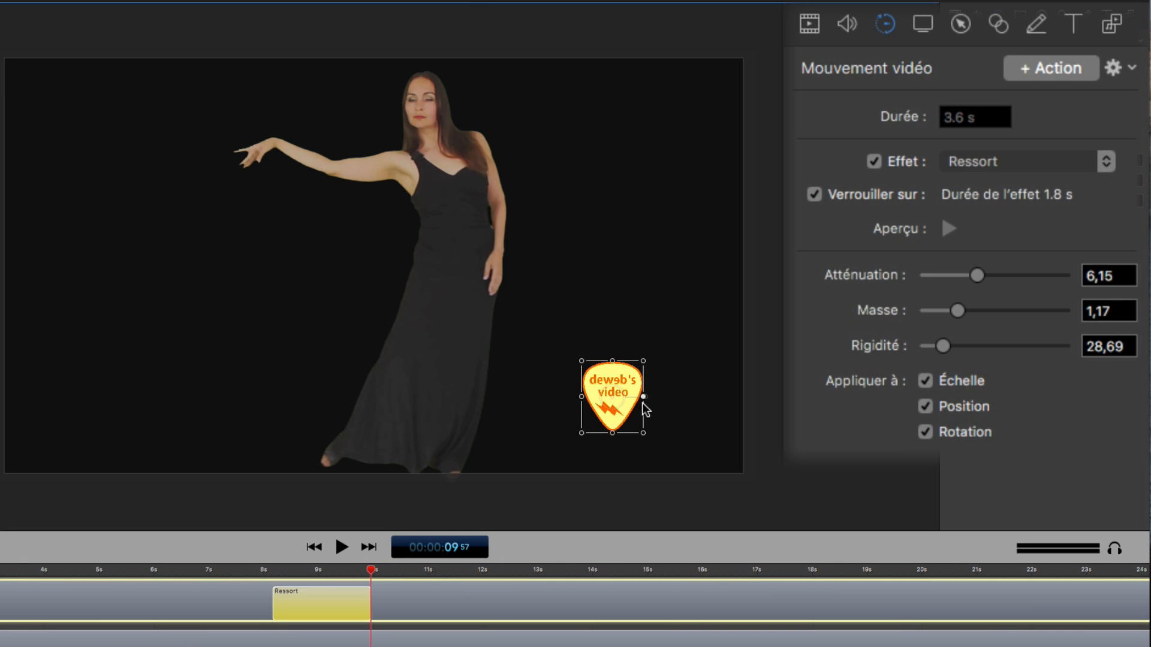
drag(643, 402, 613, 437)
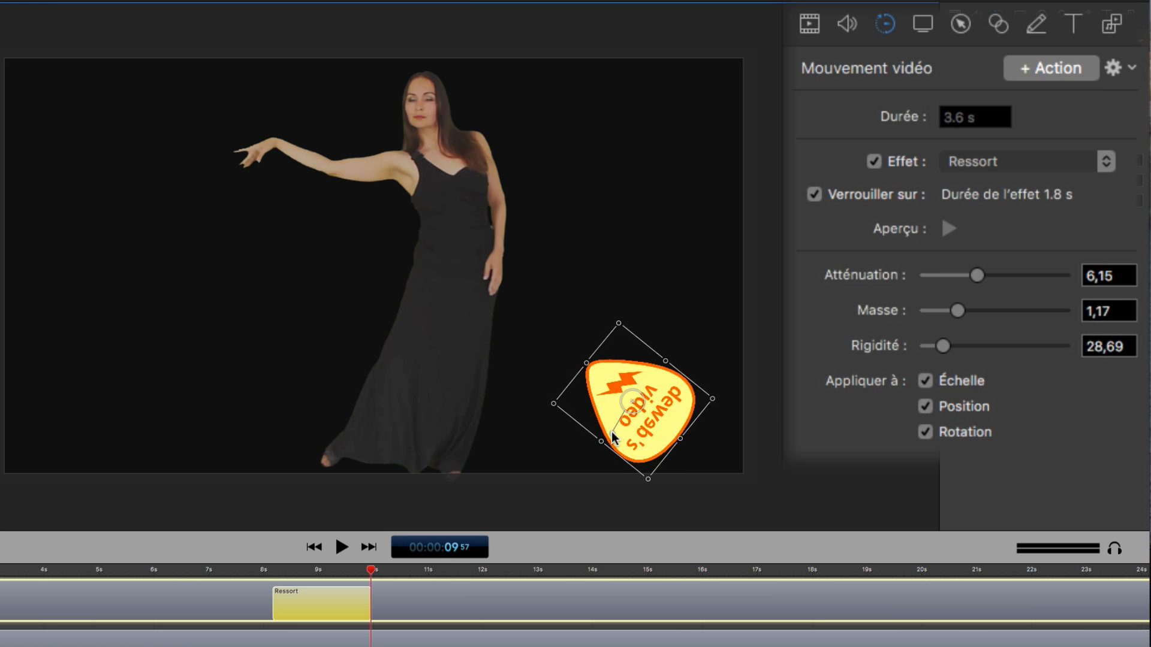
drag(650, 475, 636, 419)
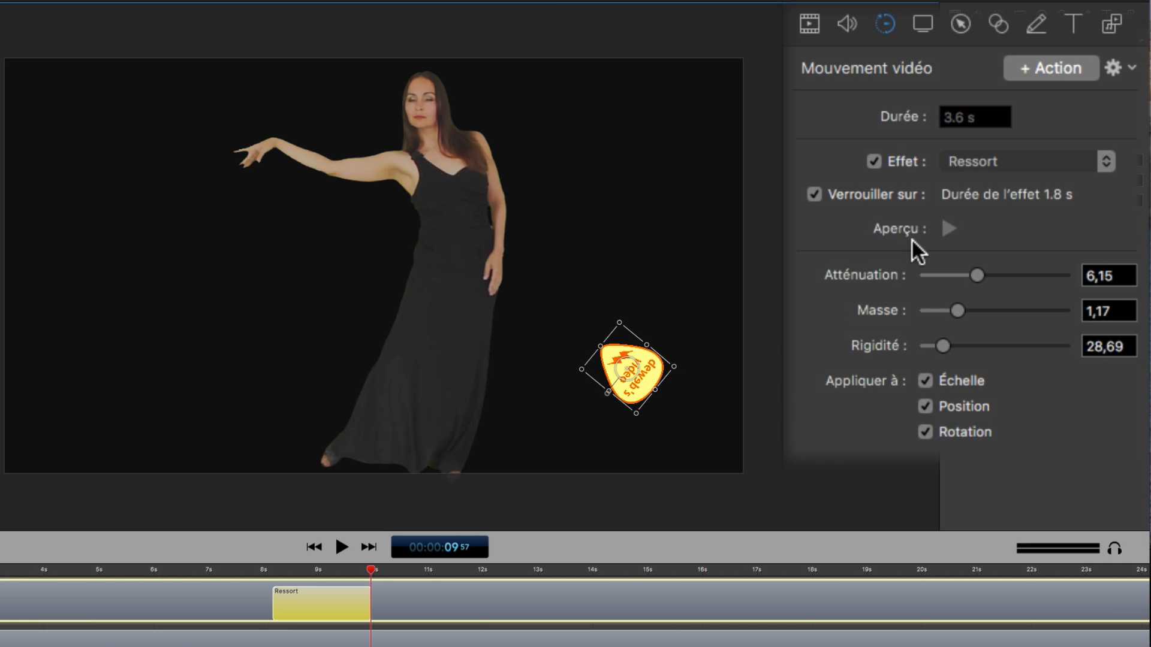
Preview the Ressort effect applied to Rotation only, re-enable Échelle and Position, and preview the movement again
click(925, 380)
click(926, 406)
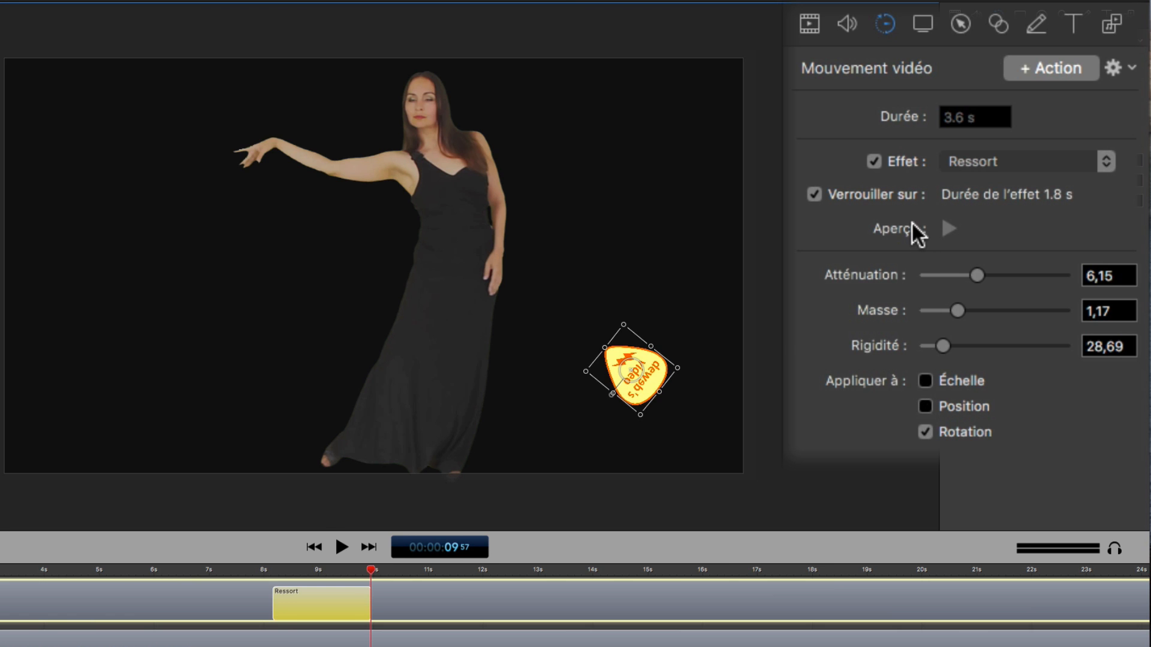
click(913, 223)
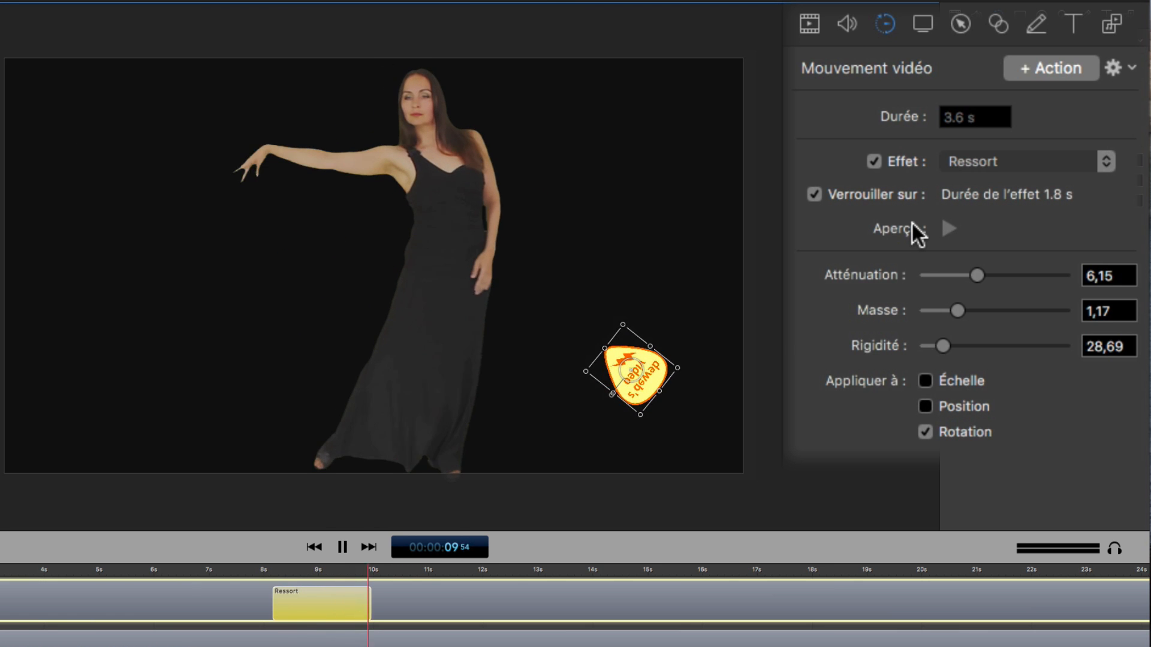
click(889, 380)
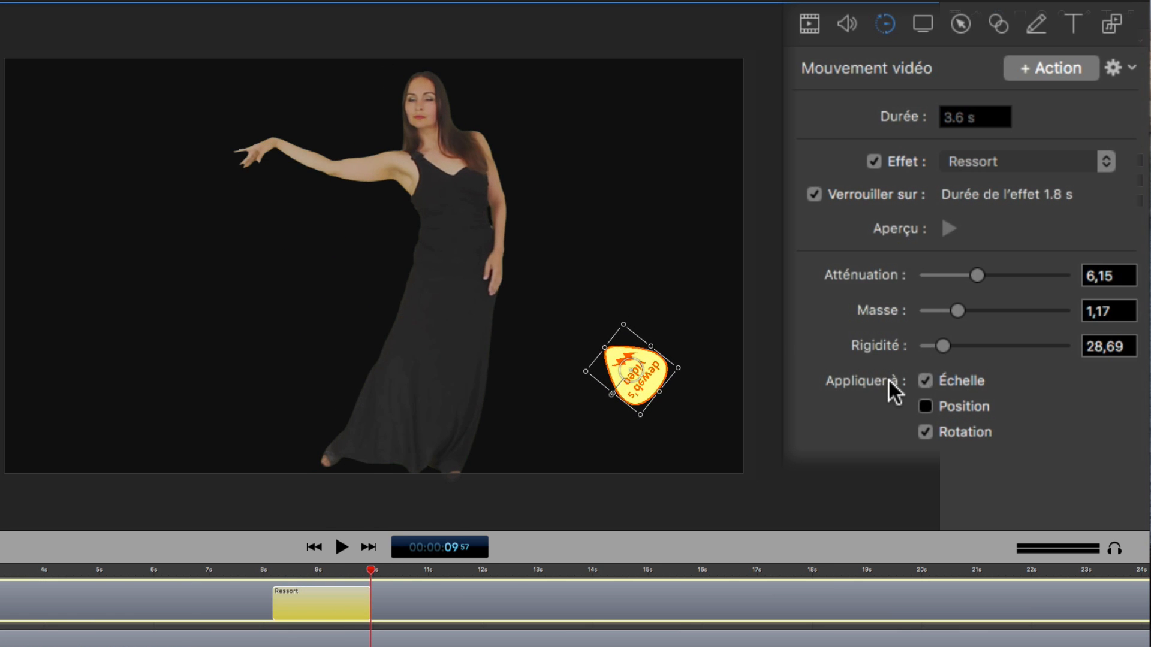
click(891, 402)
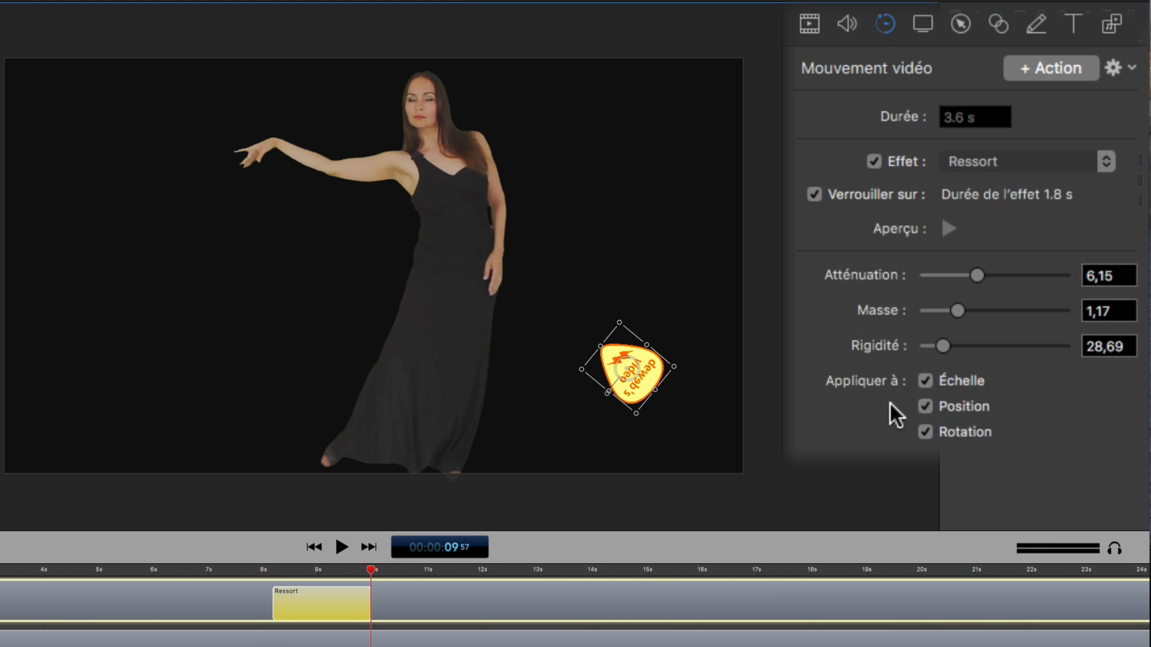
click(910, 228)
click(910, 228)
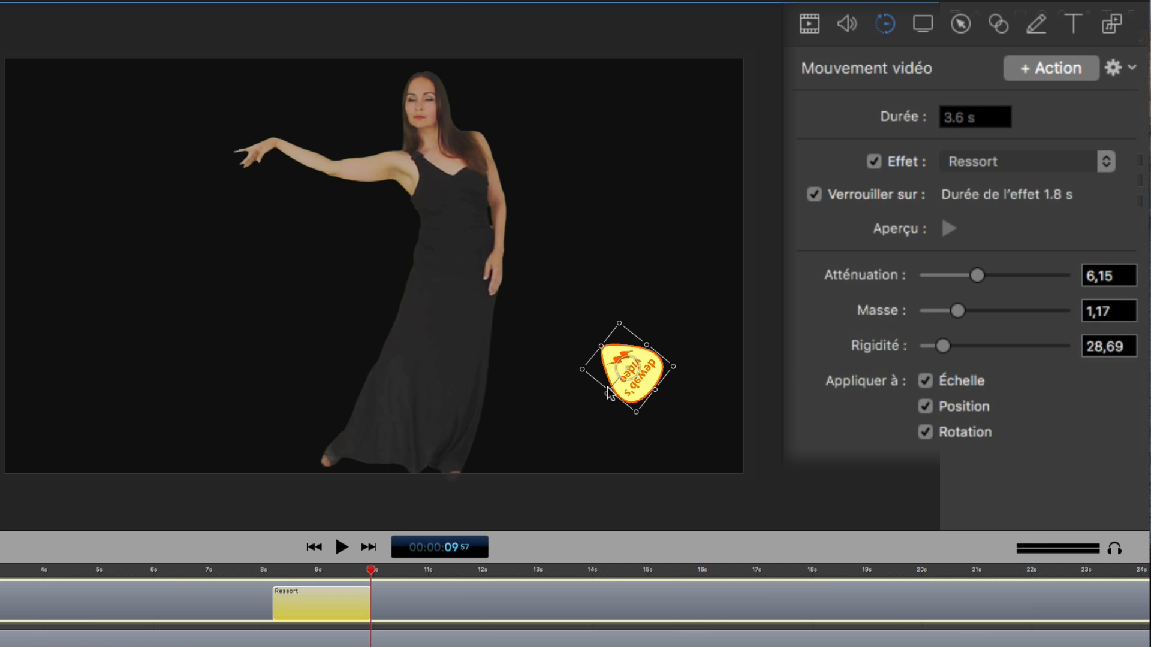
Turn the logo back upright and enlarge it, and preview the action with the Pulsation effect
drag(644, 416, 656, 389)
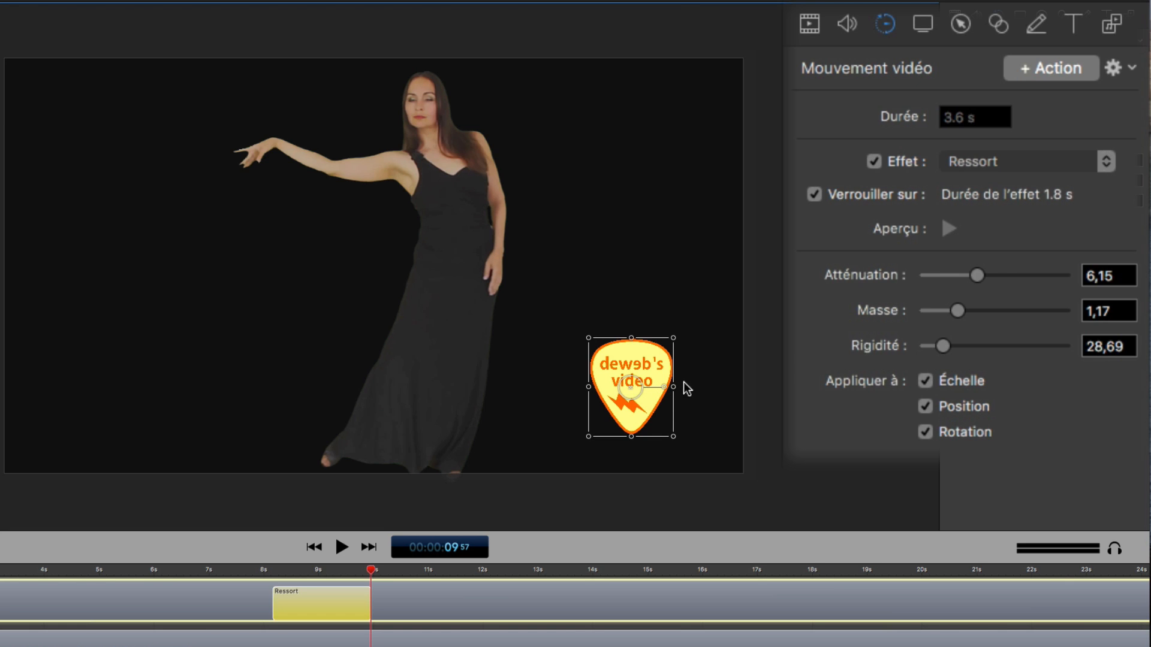
click(1067, 161)
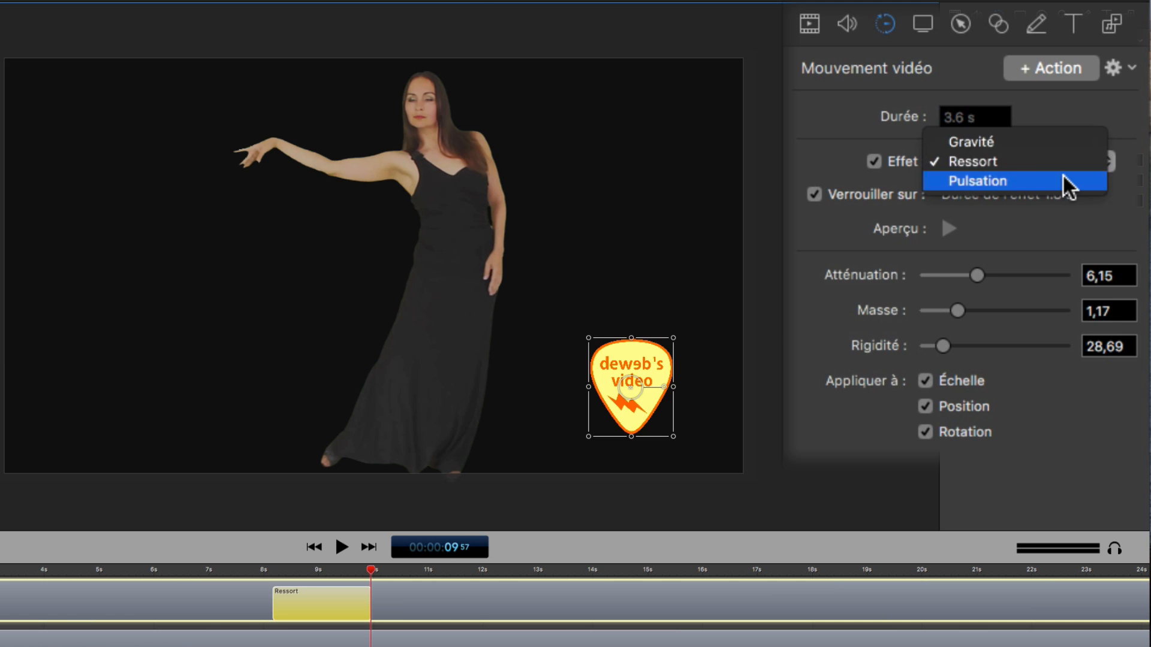
click(1063, 180)
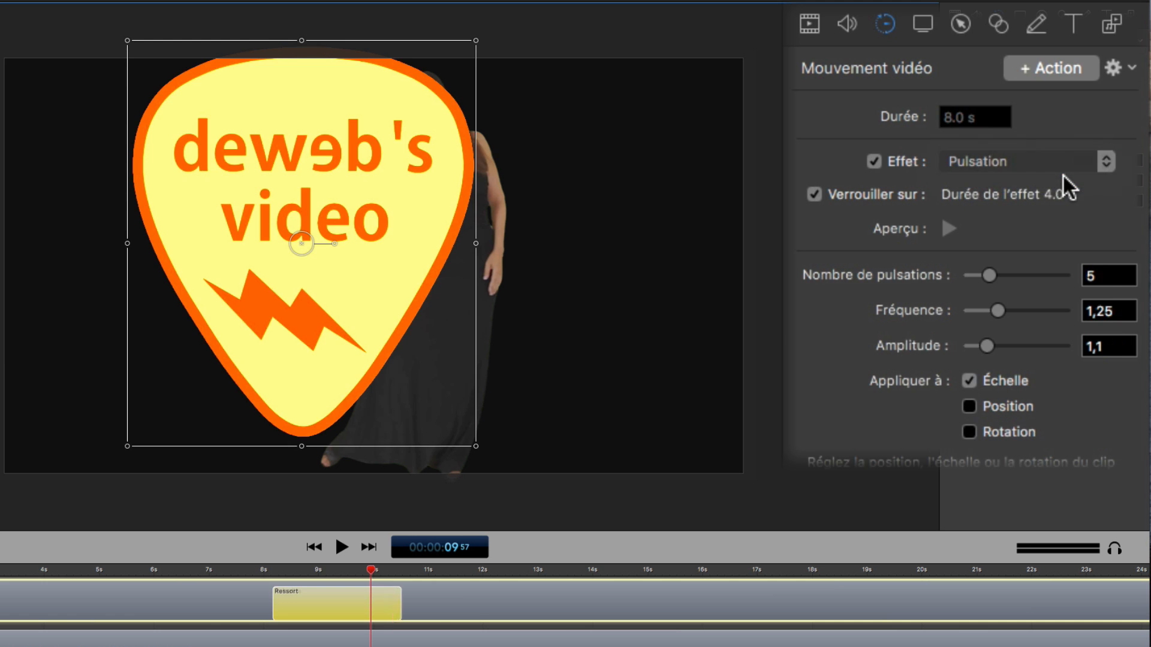
click(915, 237)
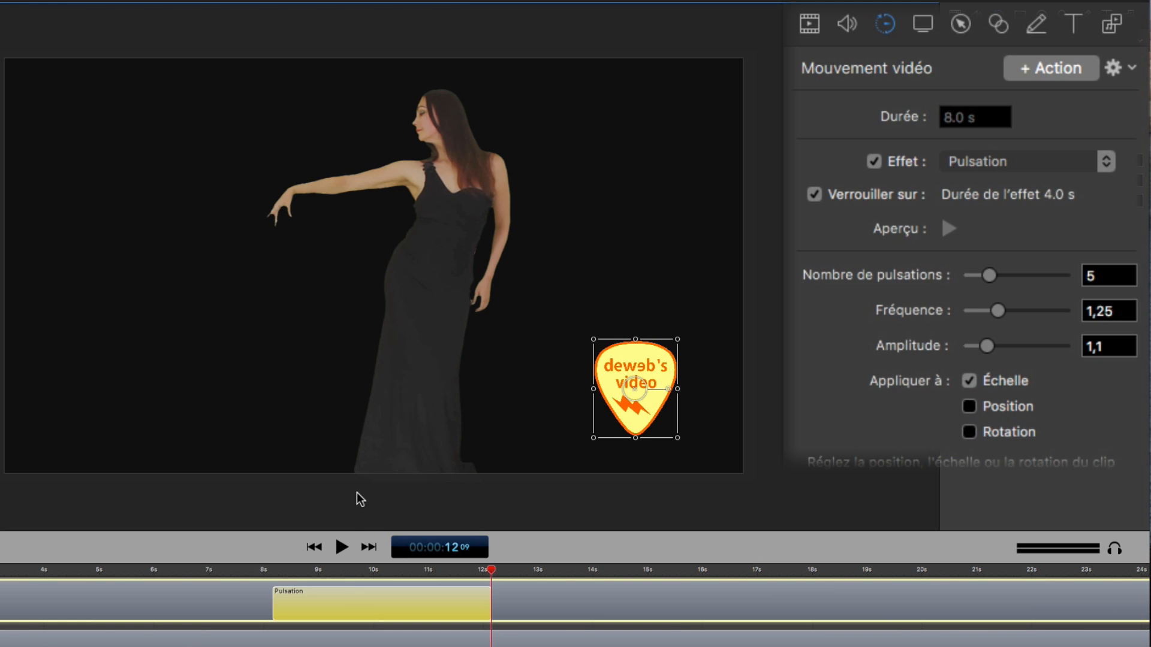
Replace the logo's Pulsation action with a new video action, enable its Ressort effect, and preview it
click(354, 596)
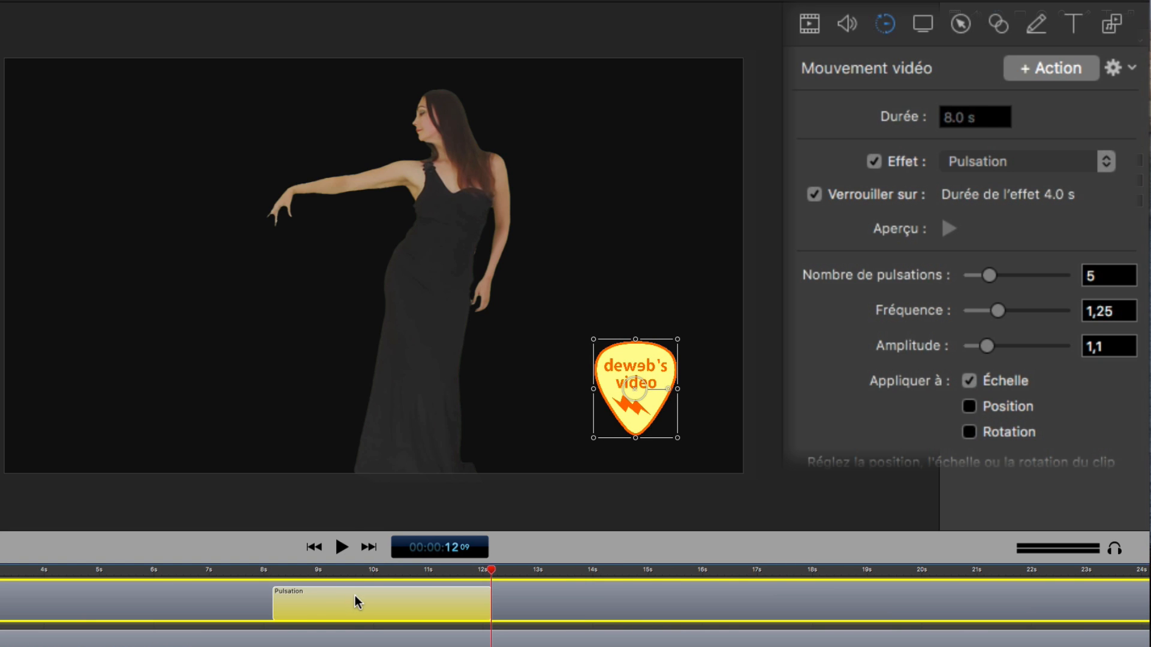
key(Delete)
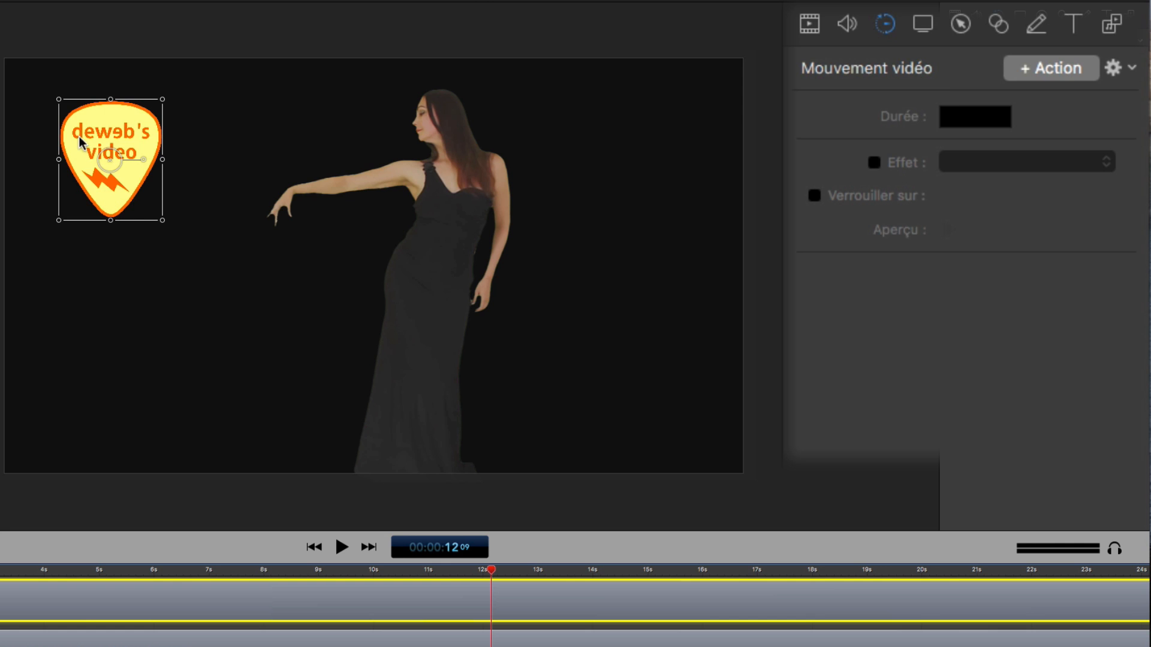
click(1005, 68)
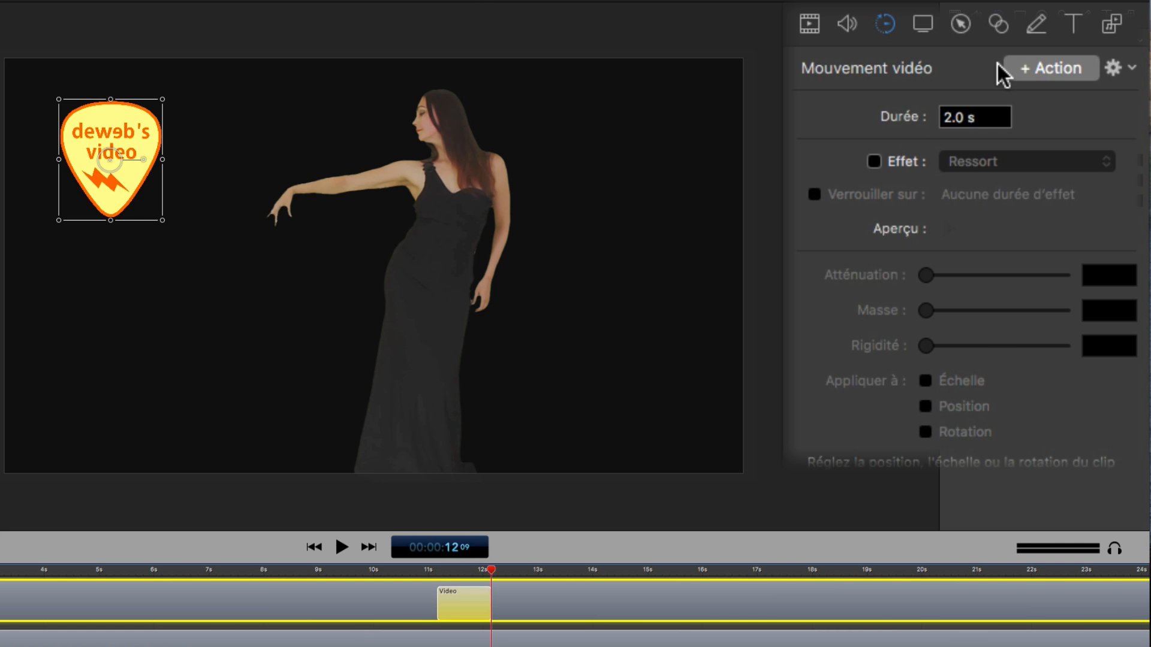
click(874, 162)
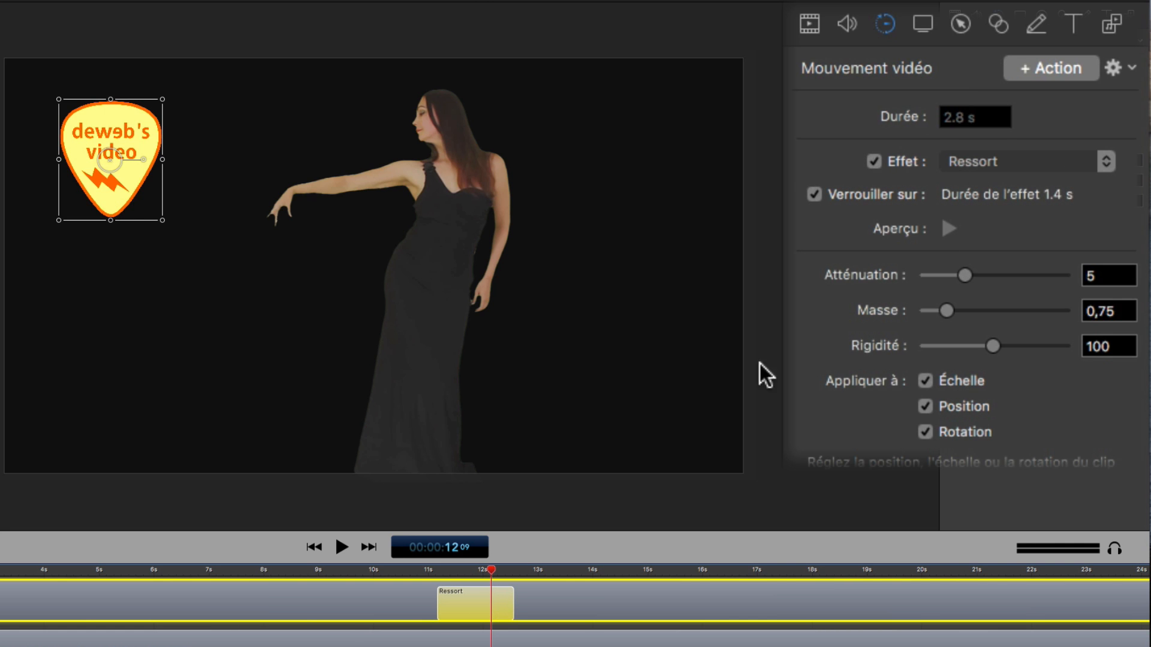
click(913, 225)
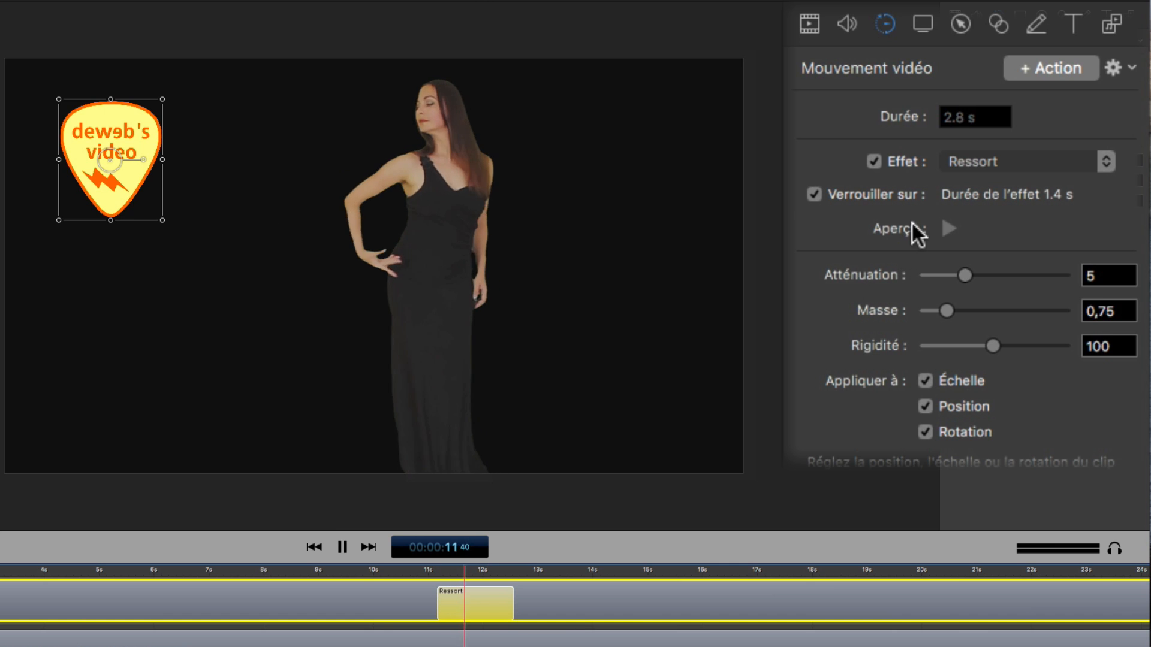
Change the new action's effect to Pulsation and preview the logo pulsing in place
click(1071, 160)
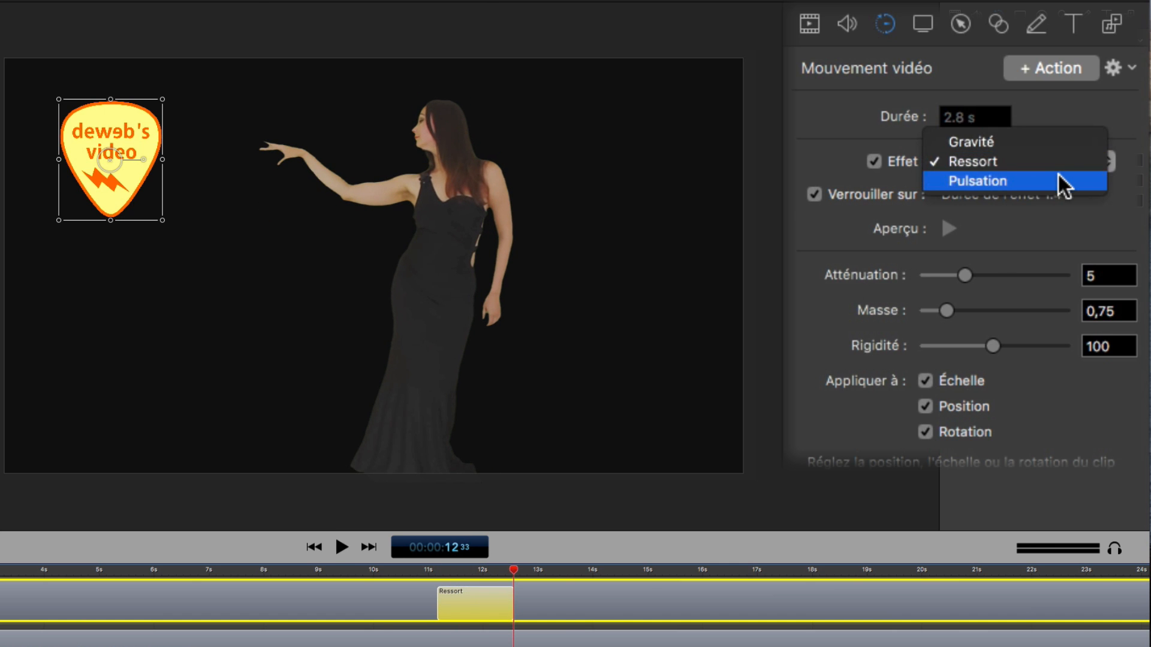
click(1058, 175)
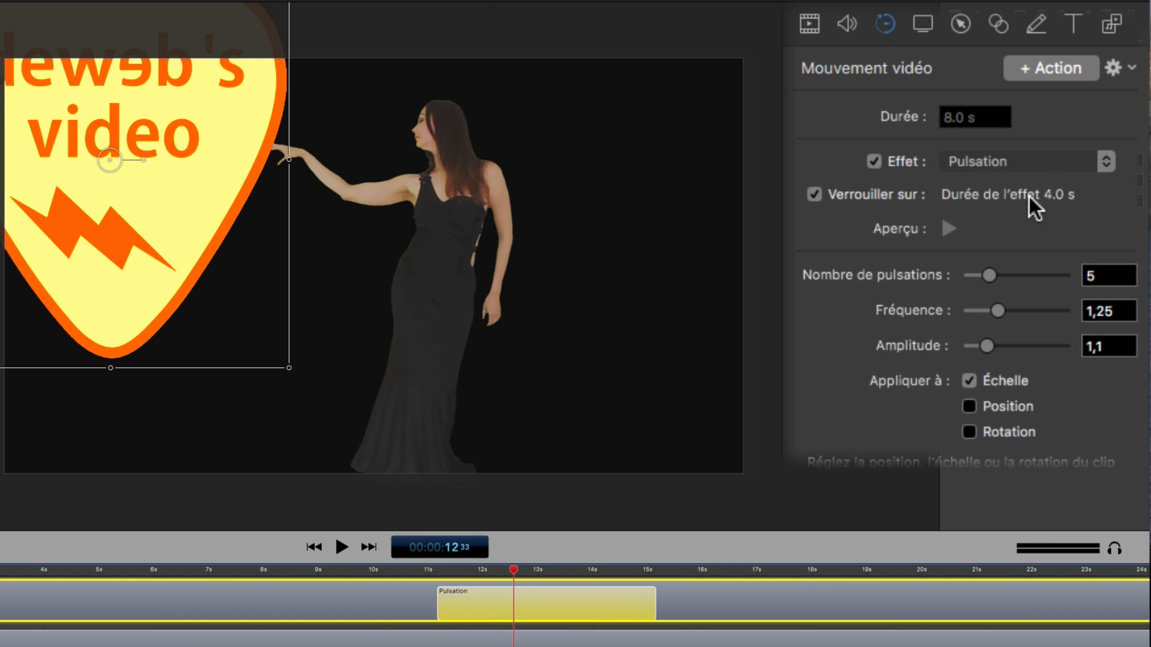
click(914, 230)
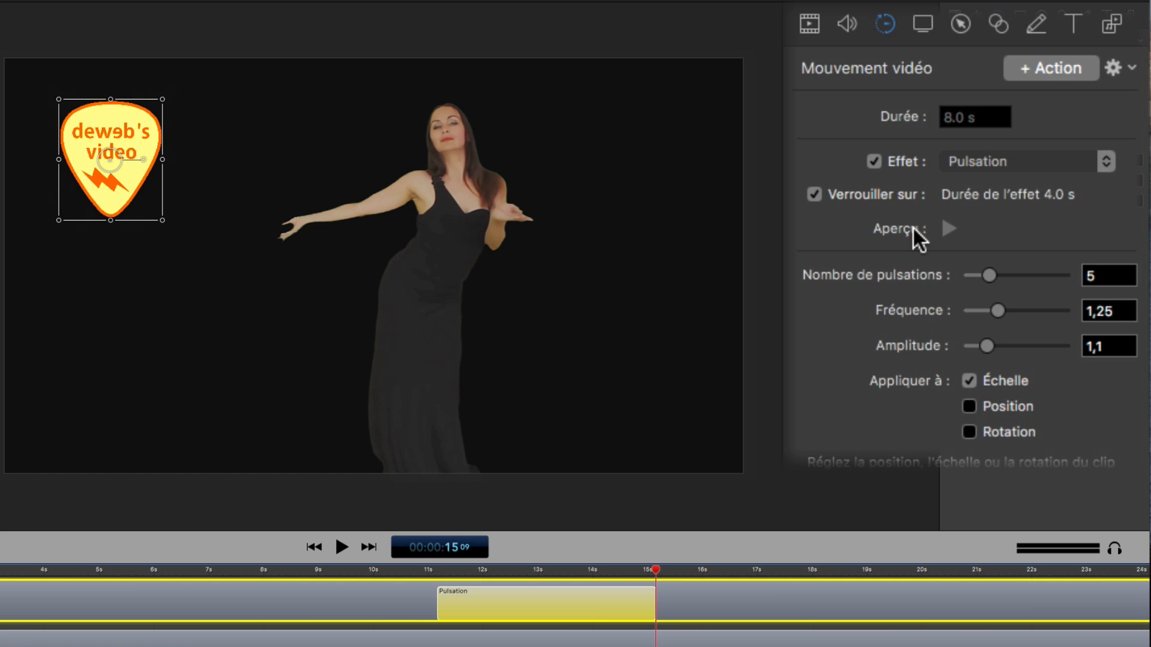
Preview the Pulsation effect applied to Position only and Rotation only, and restore it to Échelle only
click(934, 404)
click(933, 382)
click(916, 221)
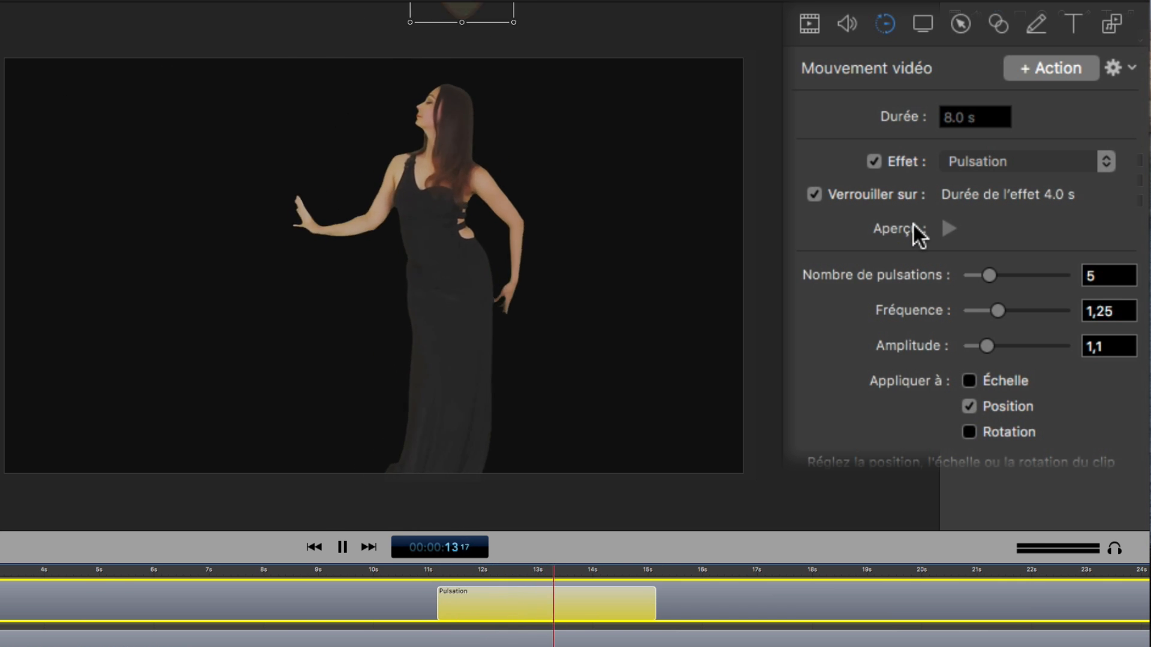
click(935, 404)
click(938, 428)
click(911, 231)
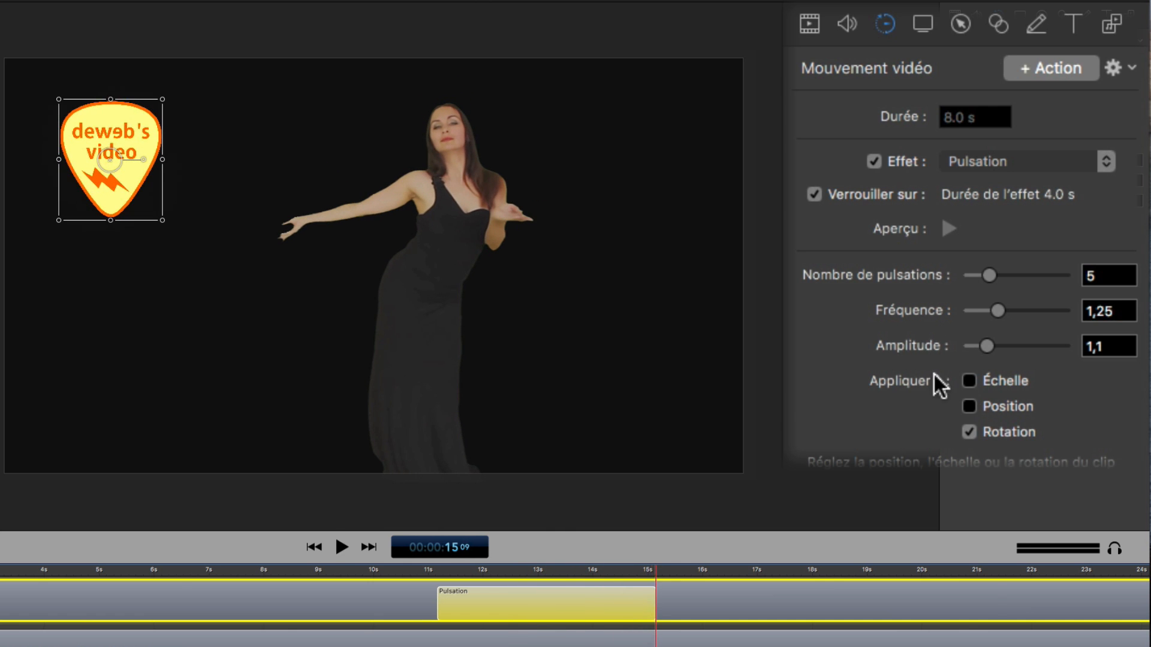
click(936, 431)
click(921, 229)
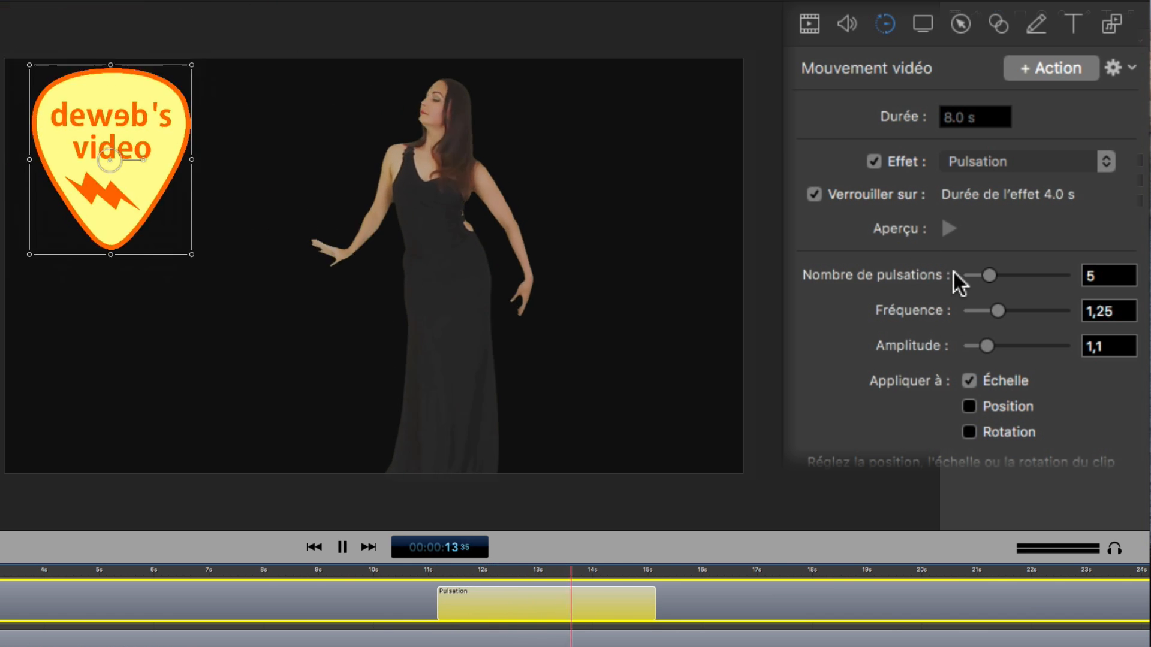
Set the Pulsation effect to 2 pulsations, Amplitude 0,19 and Fréquence 3,95, previewing the first two changes
drag(955, 272, 938, 277)
click(913, 233)
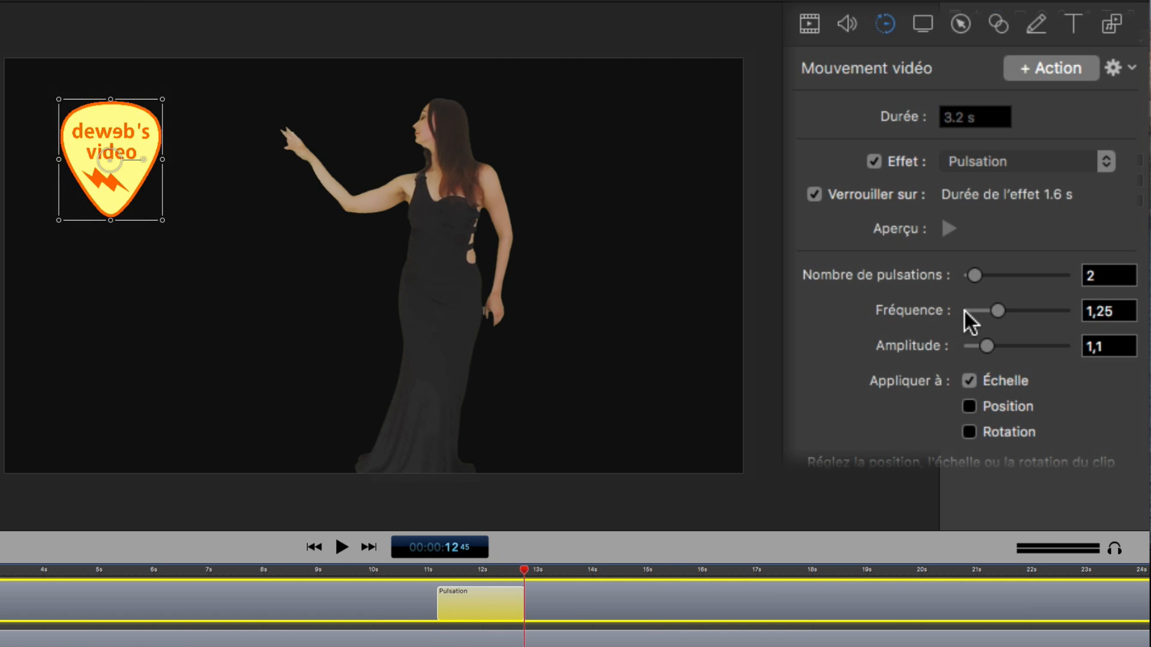
drag(951, 346, 936, 344)
click(911, 229)
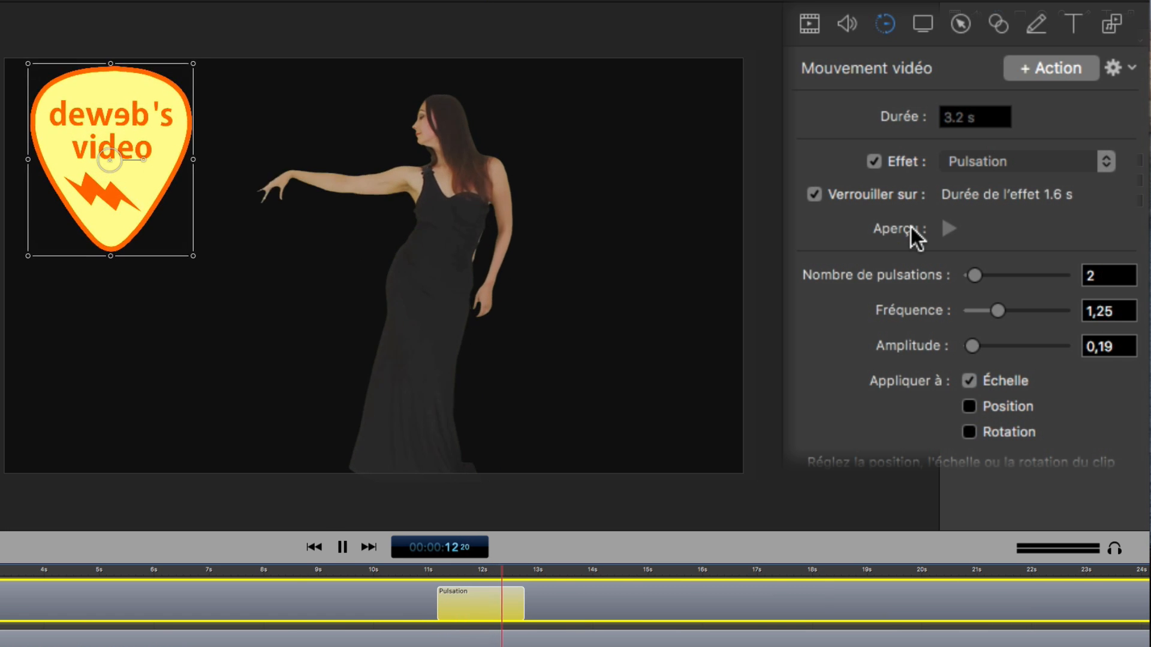
drag(958, 308, 1023, 311)
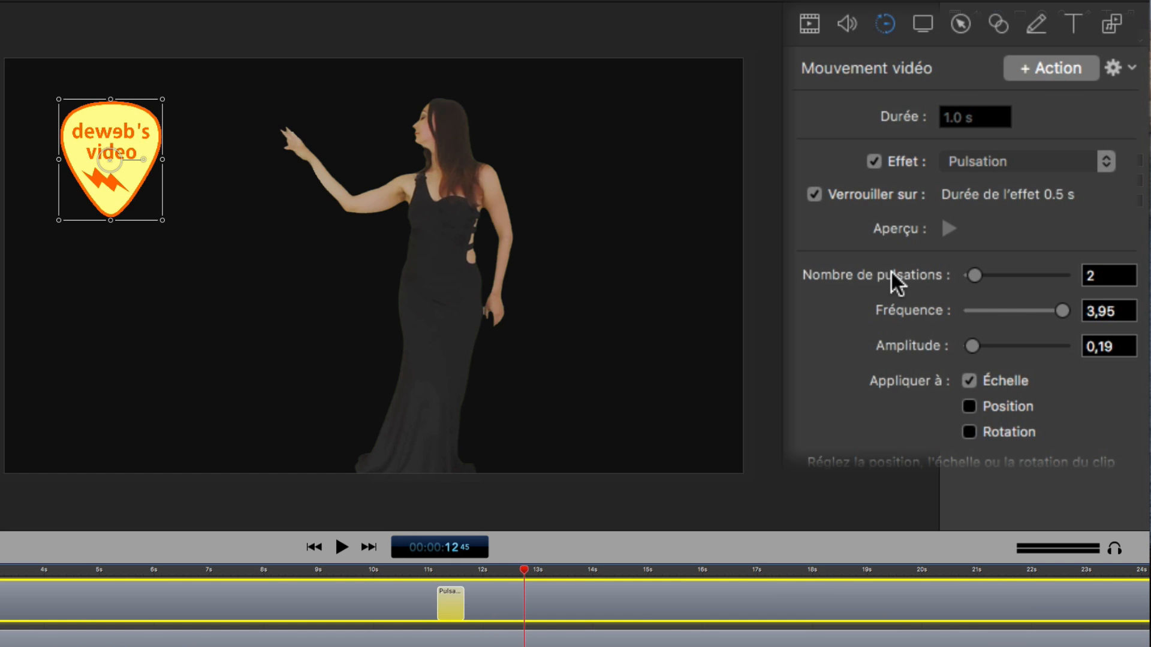
Preview the logo's Pulsation effect, raise the number of pulsations to 6, and preview it again
click(913, 229)
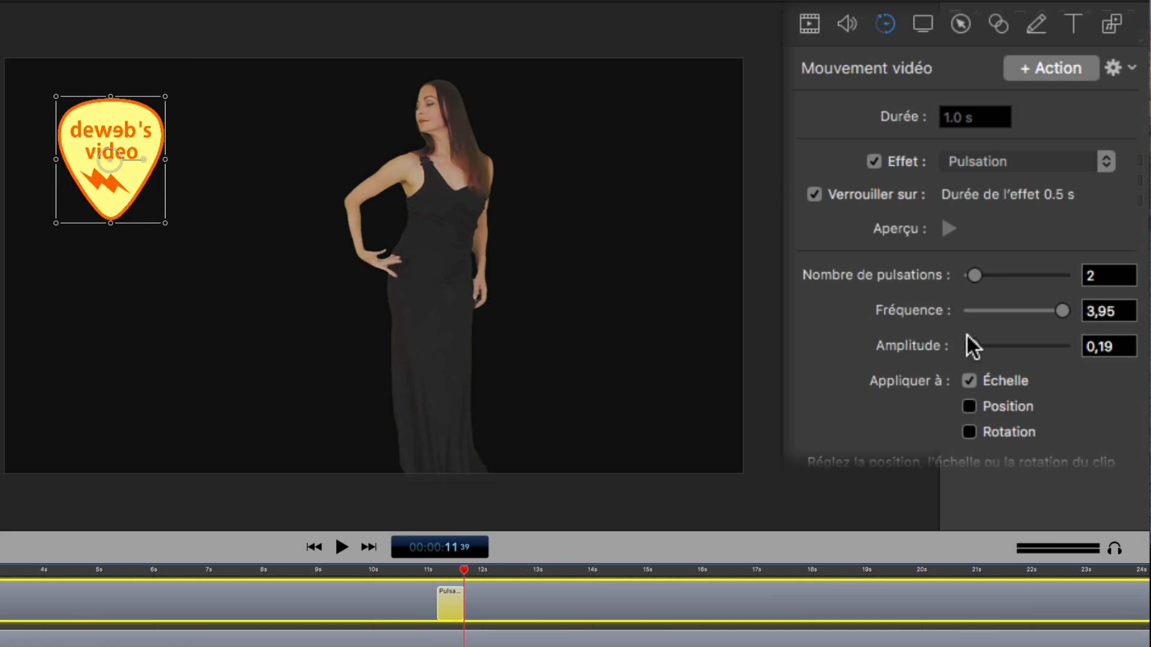
drag(975, 275, 993, 275)
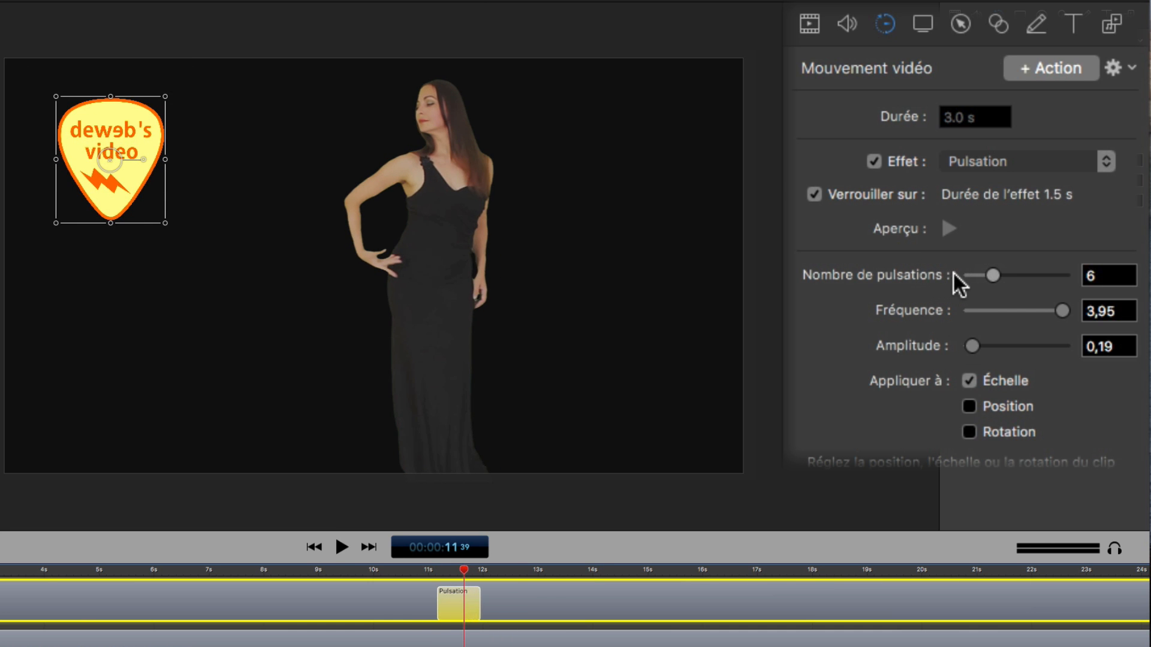
click(910, 232)
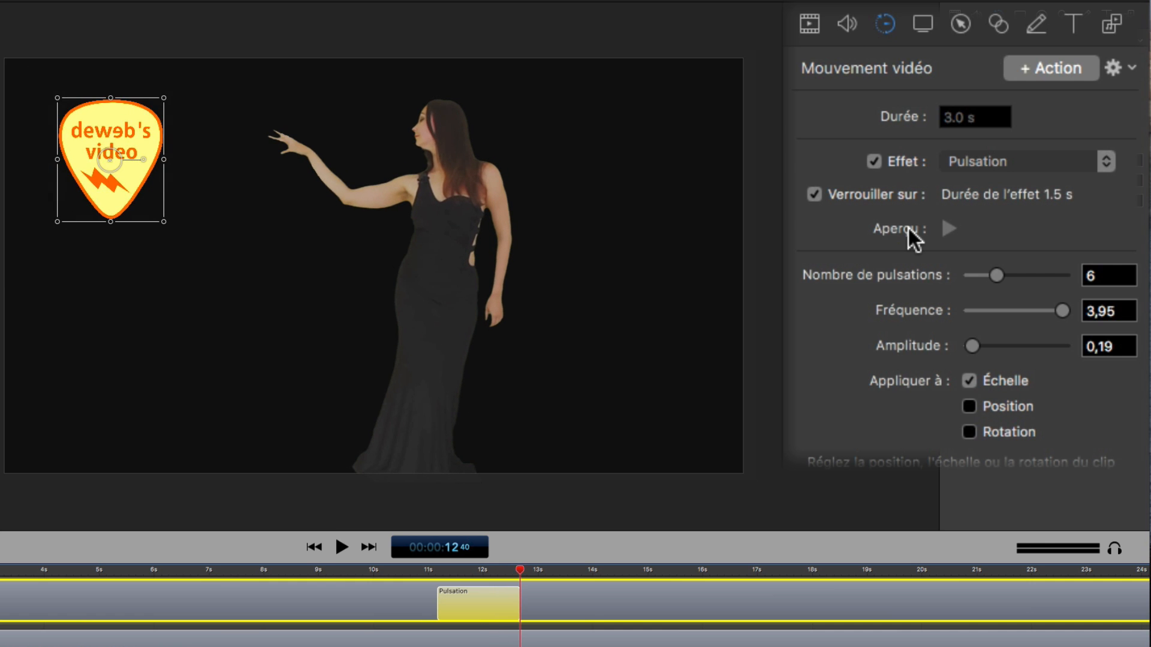
Set the Pulsation effect's Fréquence to 1,18 and its number of pulsations to 3, previewing each change
click(997, 311)
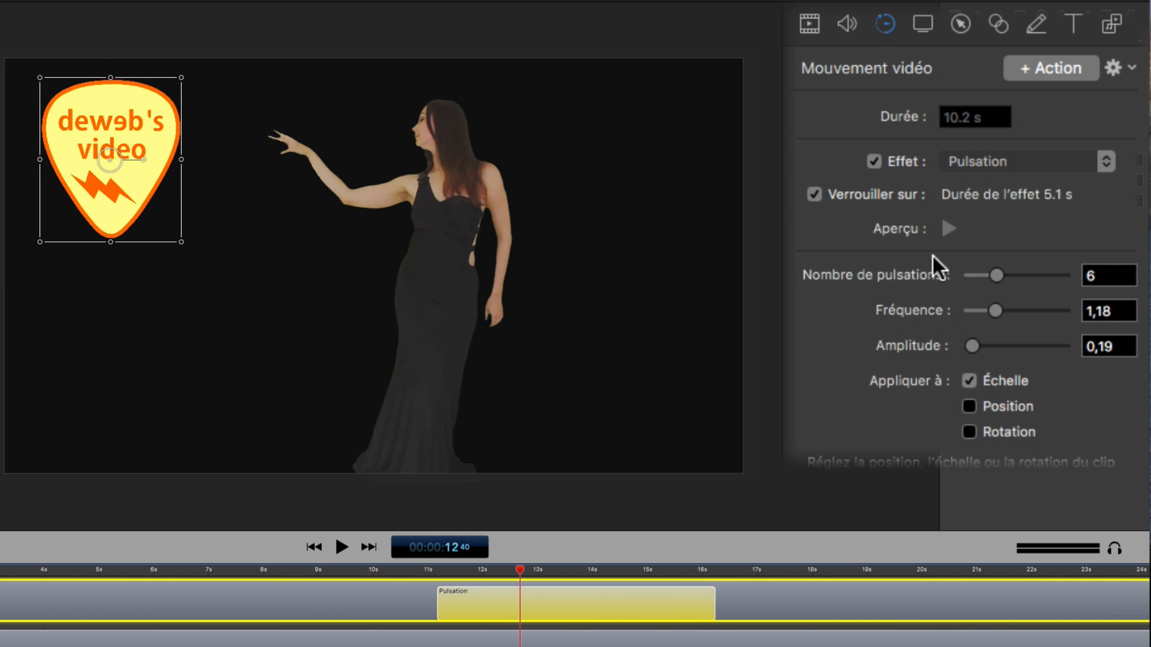
click(919, 236)
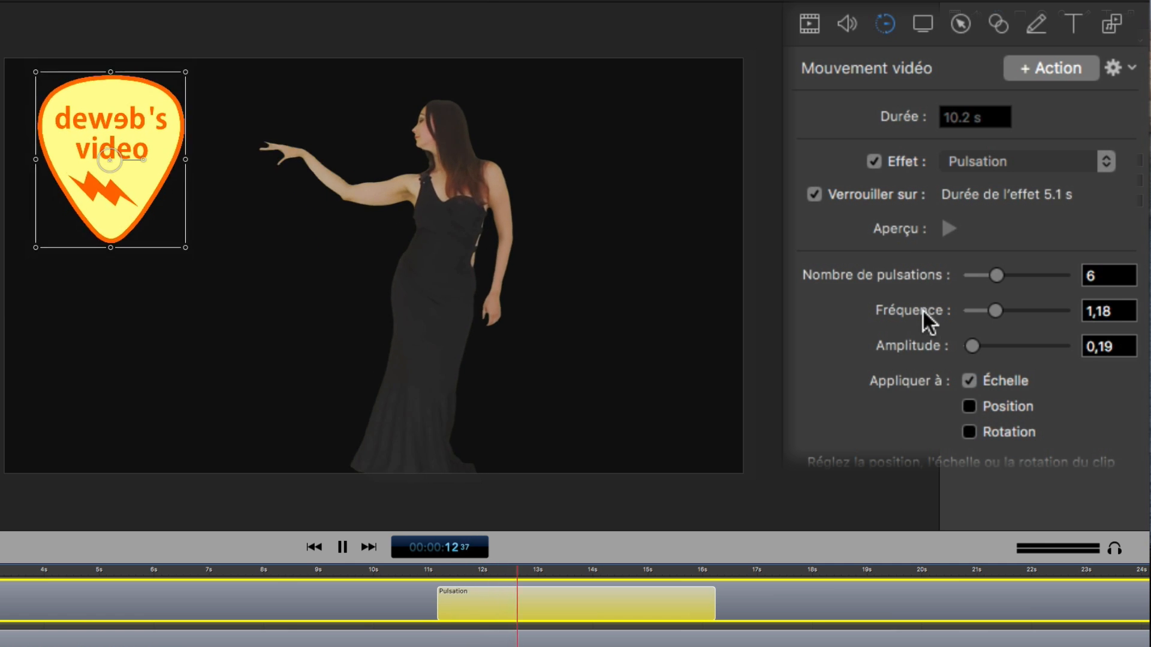
click(962, 274)
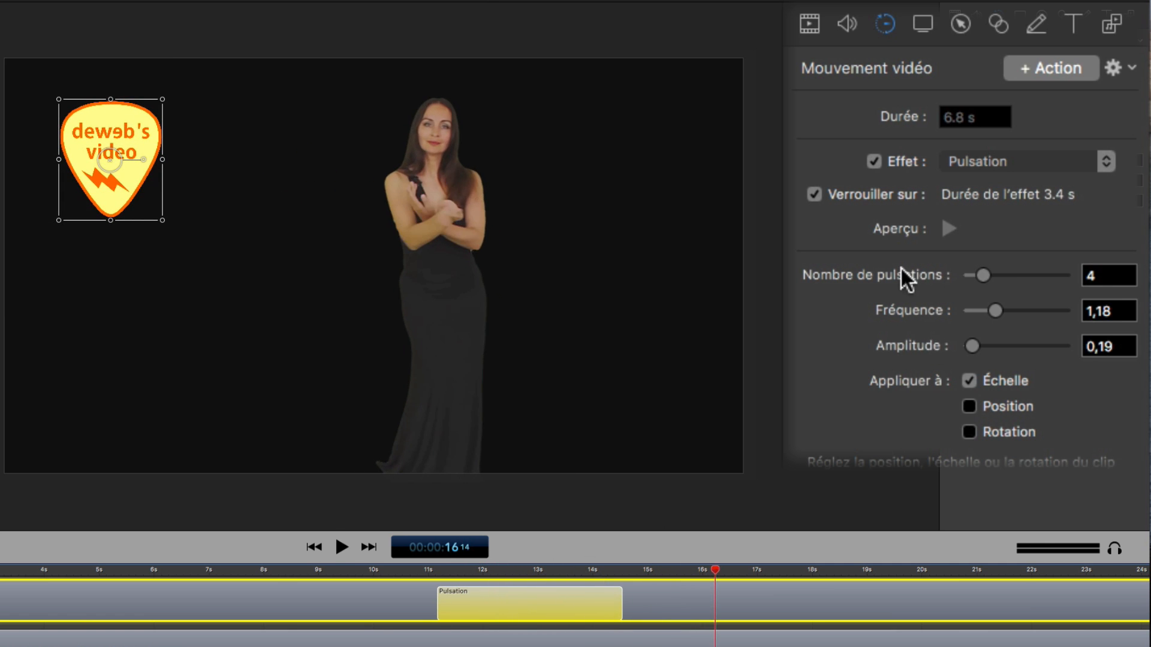
key(Left)
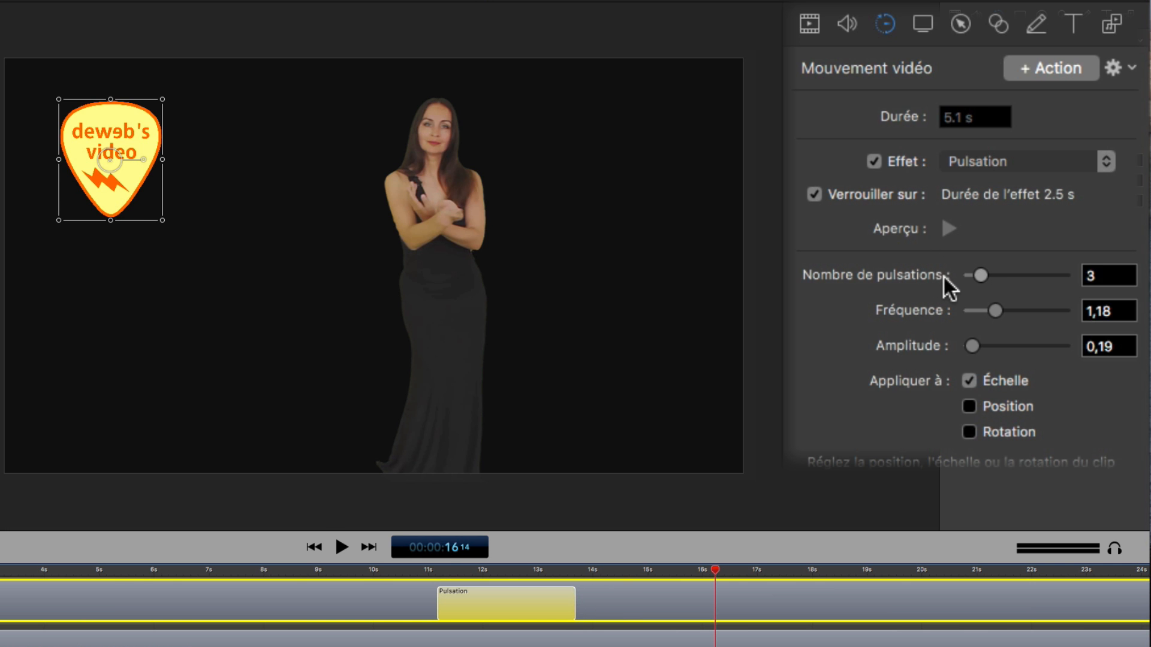
click(913, 231)
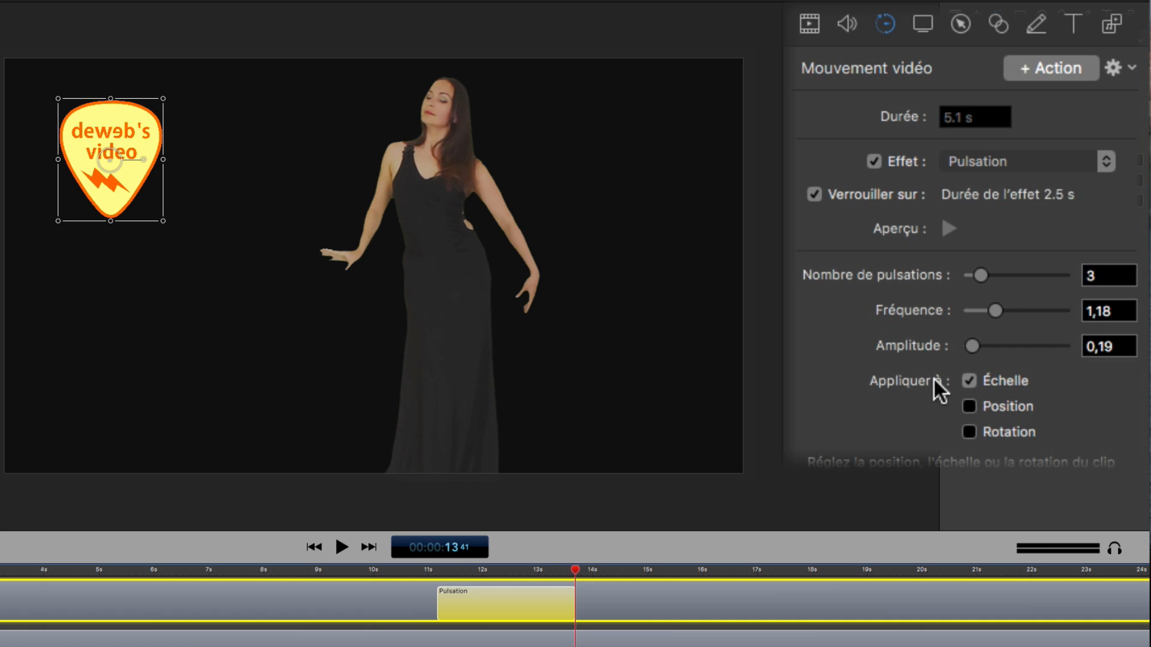
Apply the Pulsation effect to Rotation only and set its Amplitude to 0,61, previewing each change
click(969, 380)
click(969, 432)
click(922, 231)
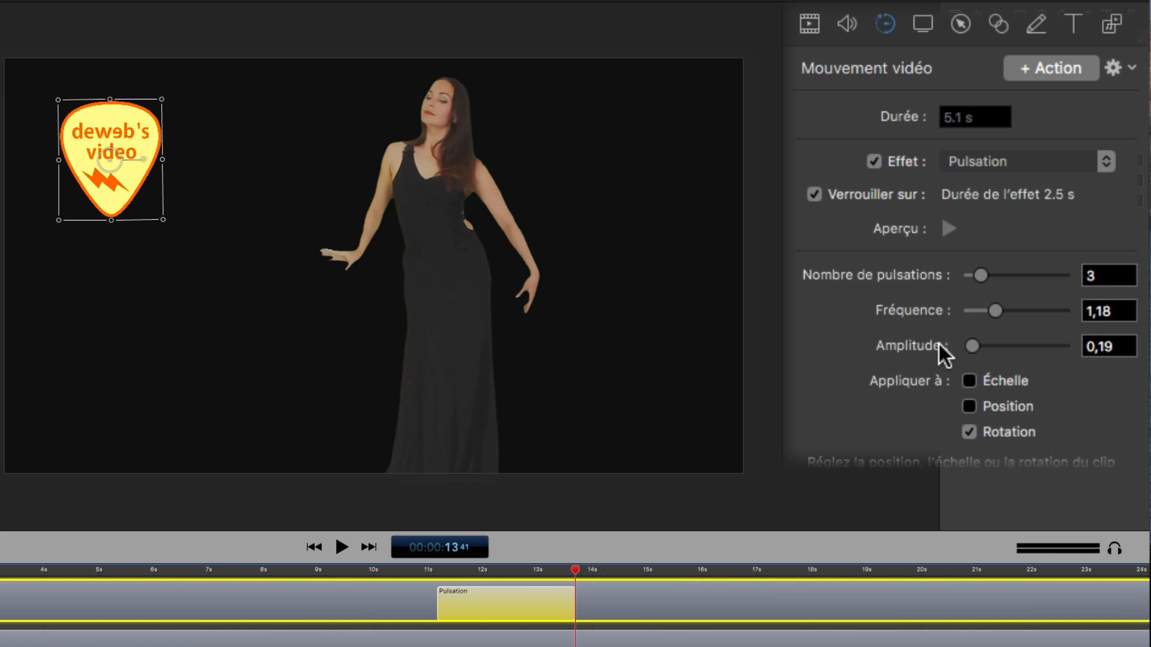
drag(941, 348, 951, 347)
click(907, 230)
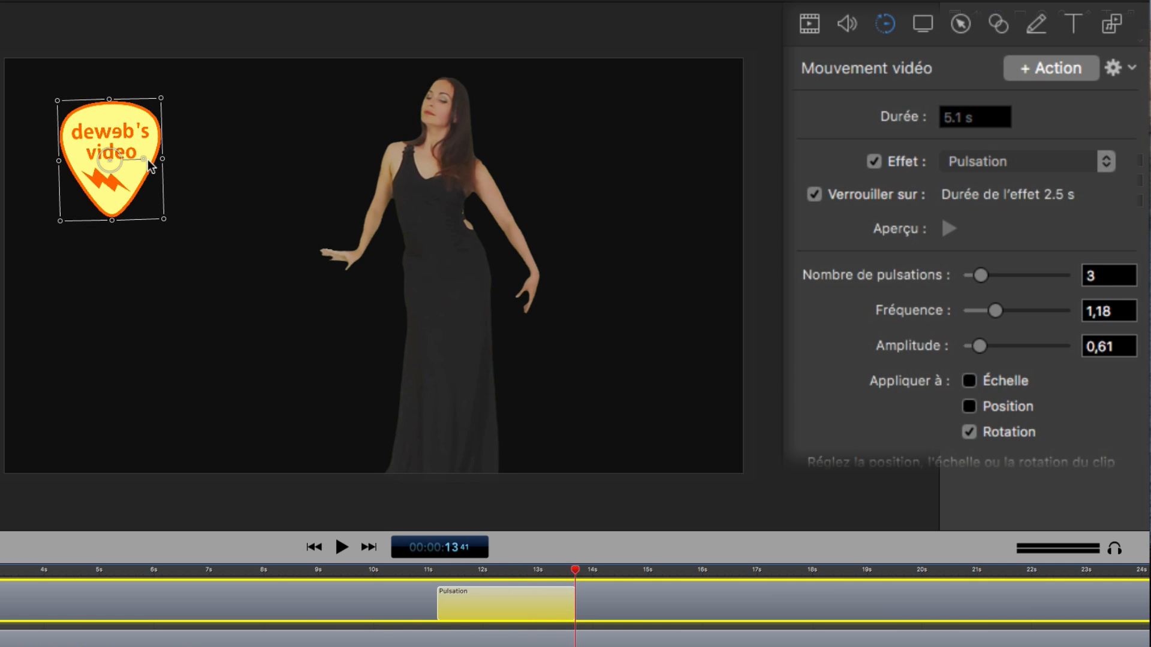
Rotate the logo slightly clockwise on the canvas and preview the rotation pulse twice
drag(146, 157, 138, 169)
click(910, 235)
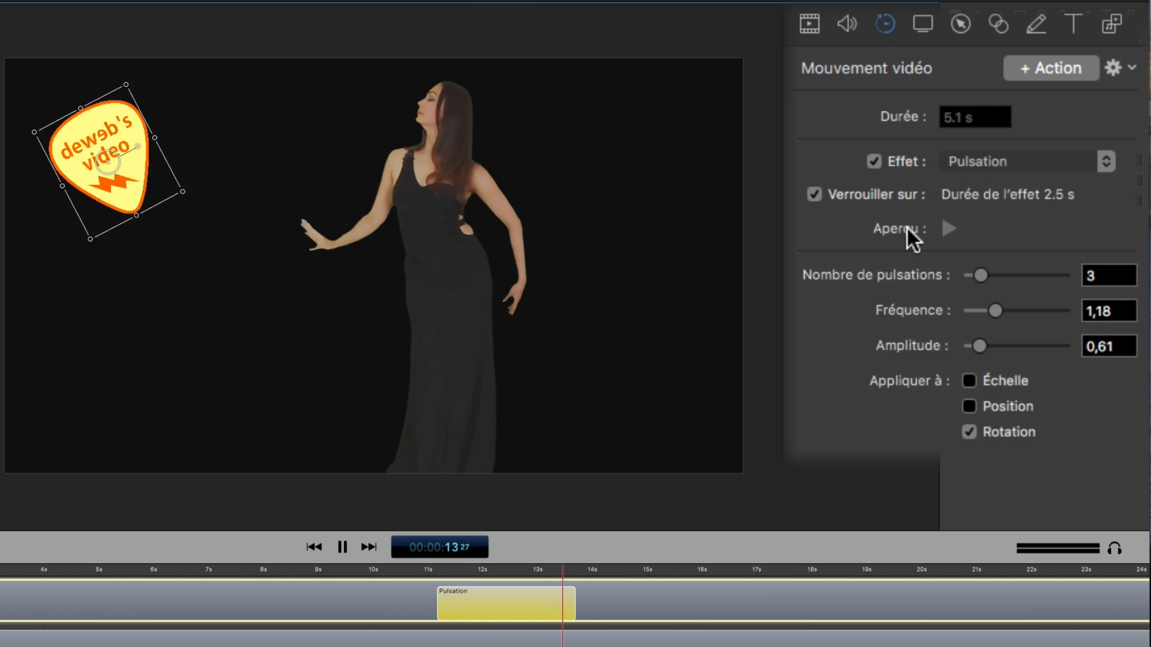
click(908, 232)
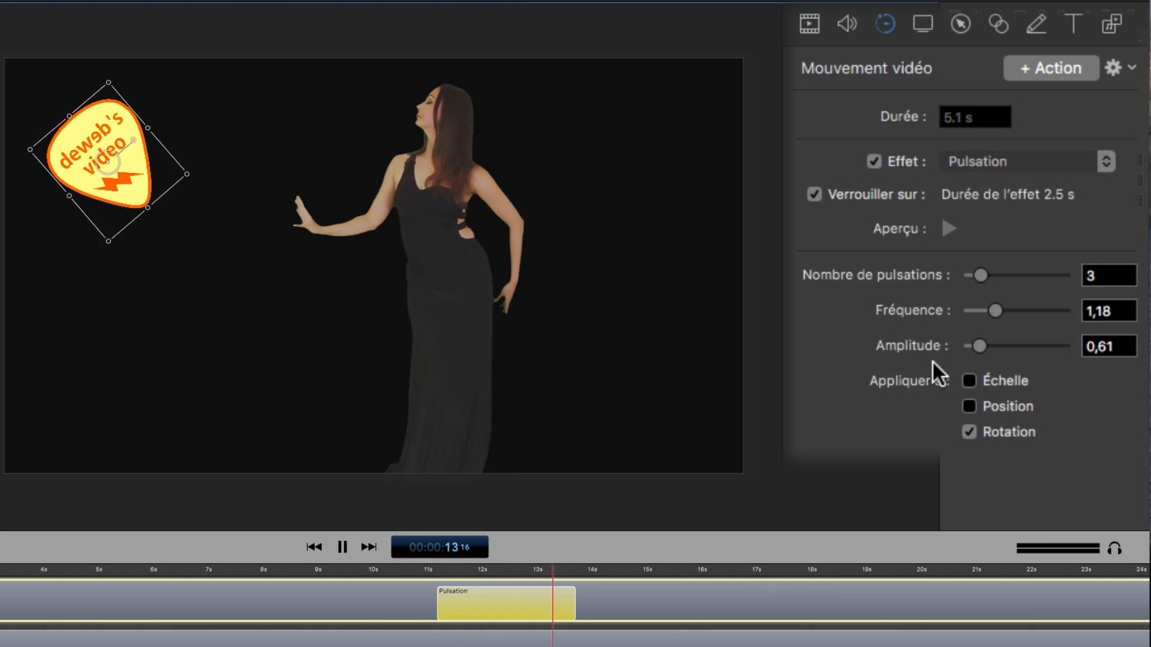
Preview an Amplitude of 3,55, set it to 1,82, and preview the Pulsation applied to Échelle along with Rotation
drag(948, 344, 990, 329)
click(907, 228)
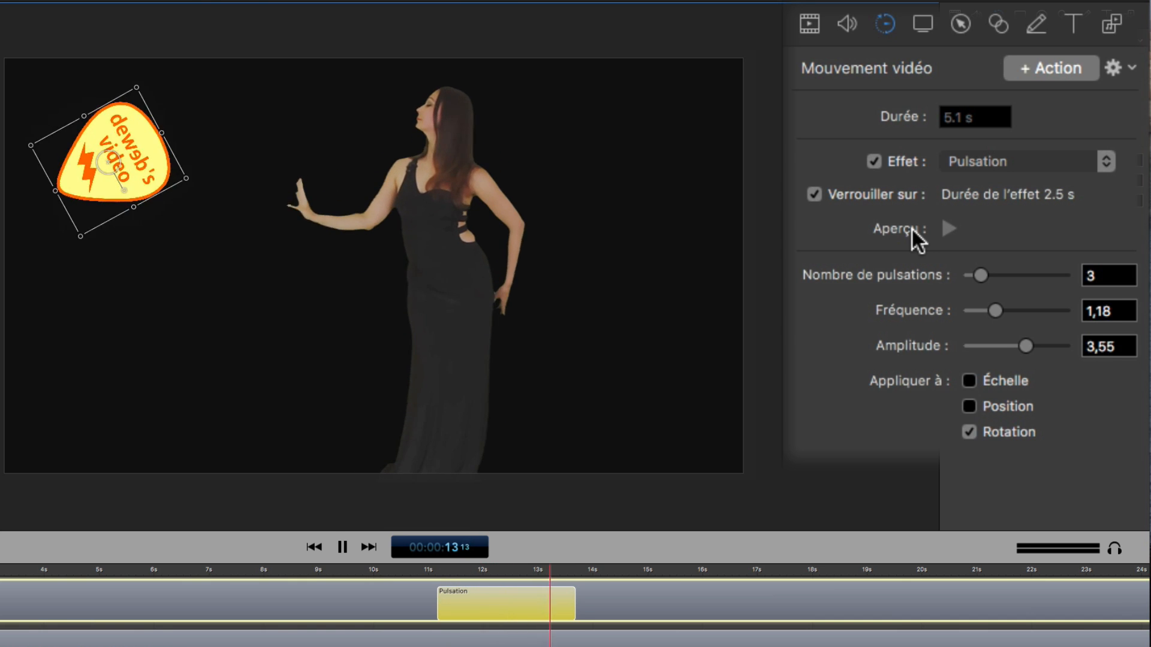
click(962, 345)
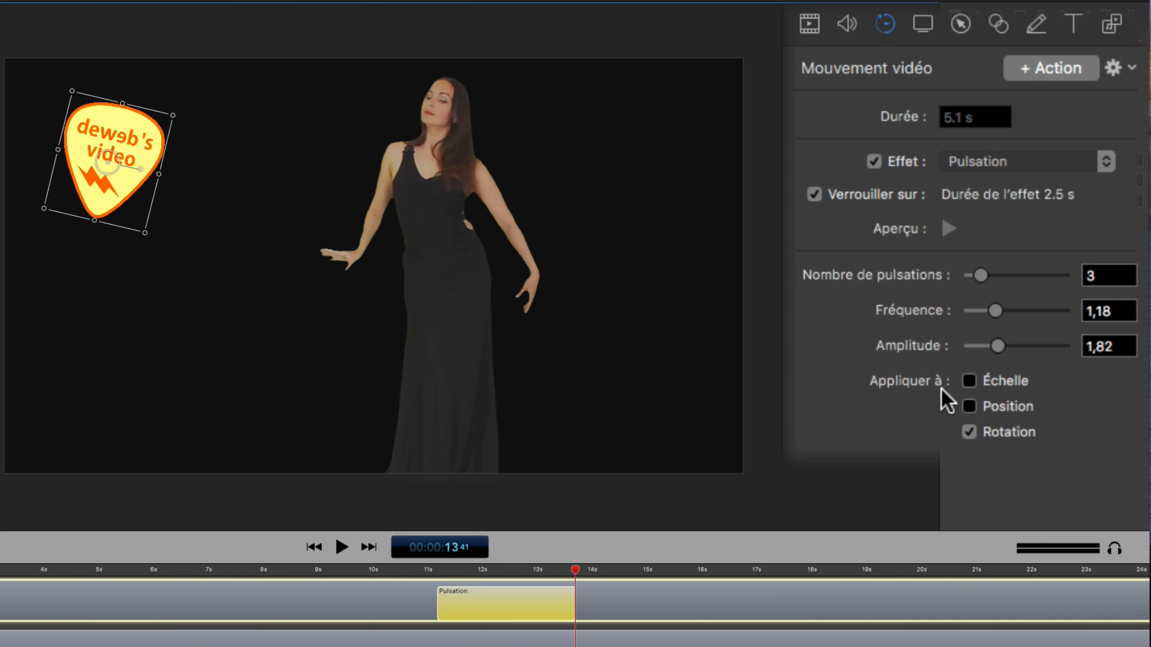
click(931, 380)
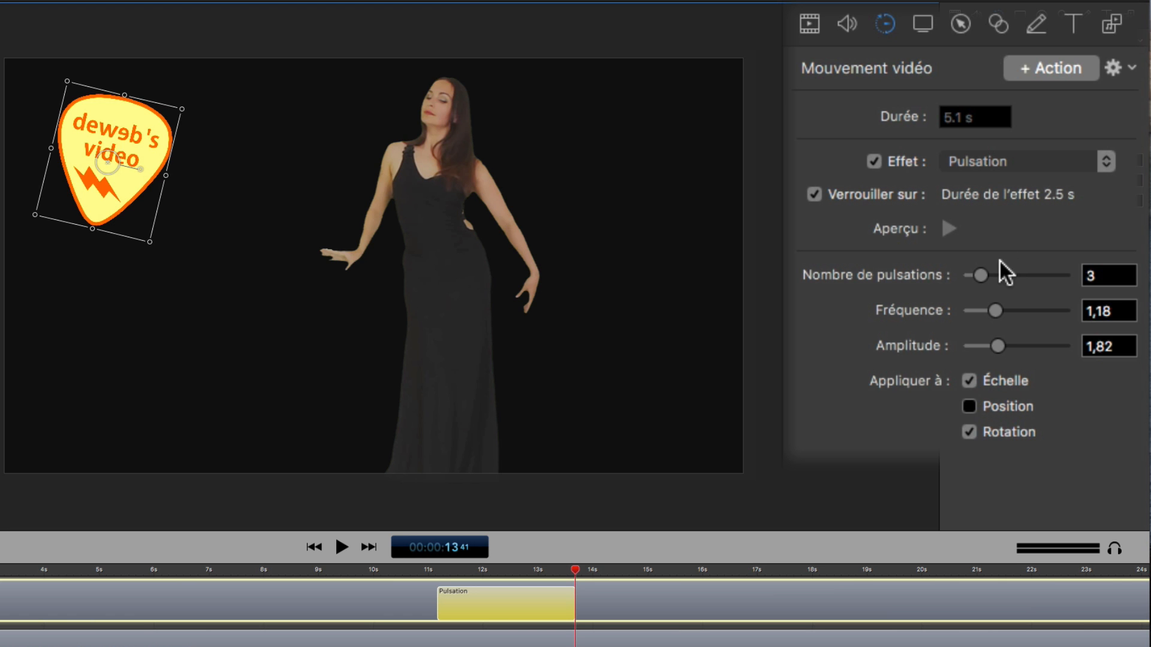
click(913, 231)
Try unlocking the action from the effect duration and shortening it to 2.4 s, then relock it, previewing both states
click(814, 194)
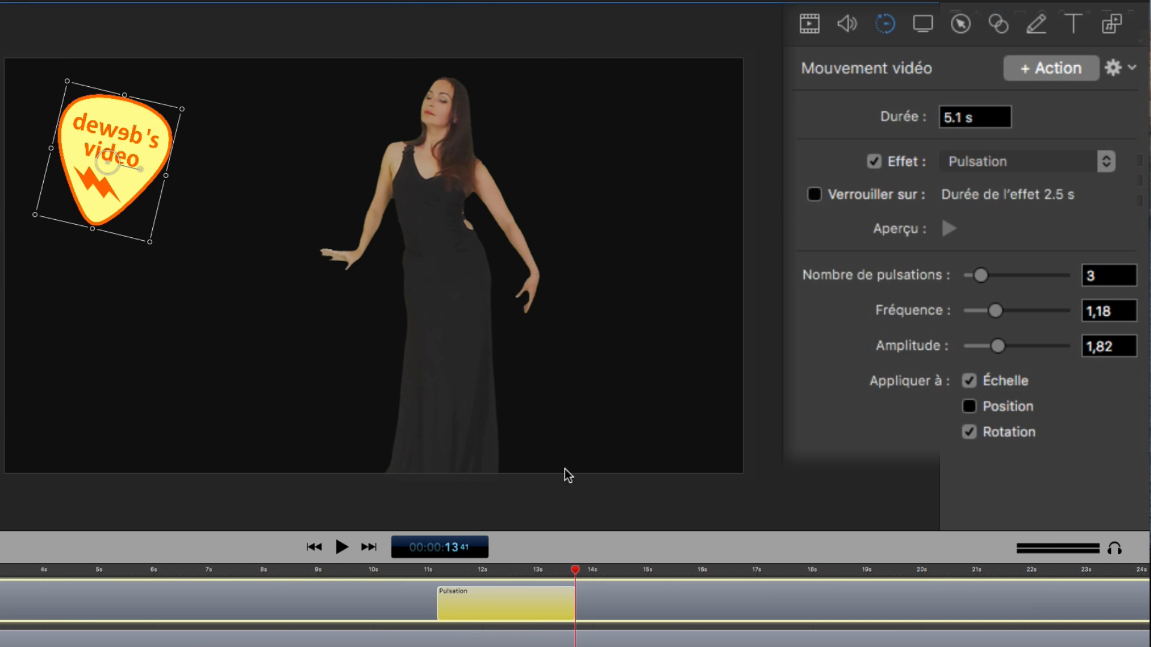
drag(573, 591, 503, 597)
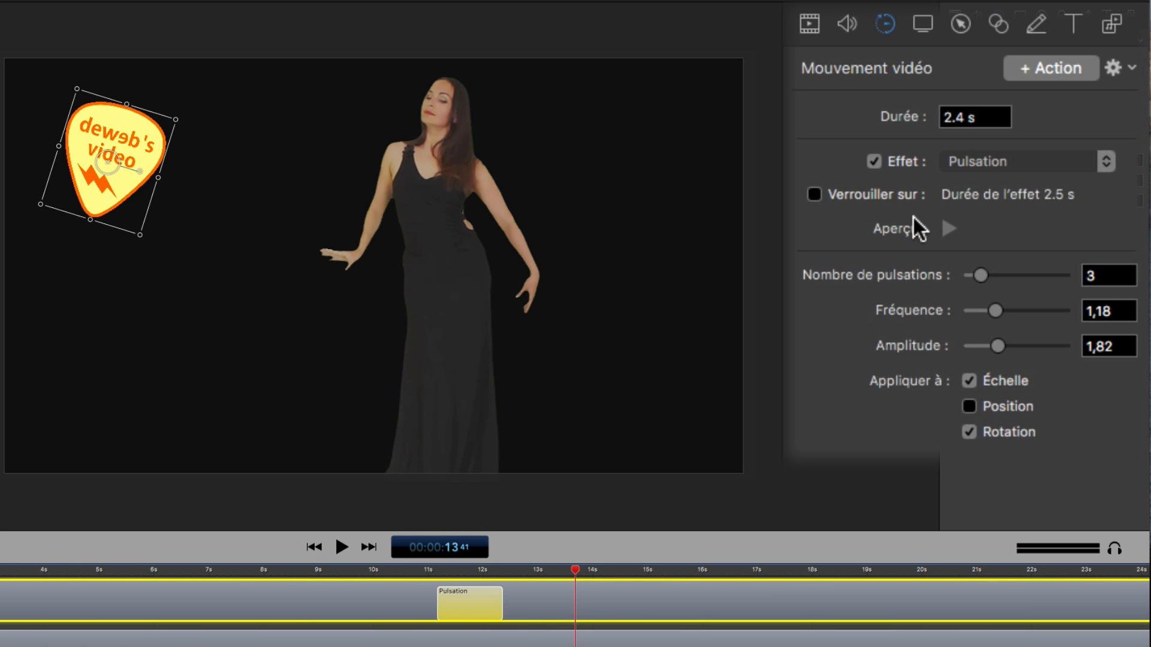
click(949, 228)
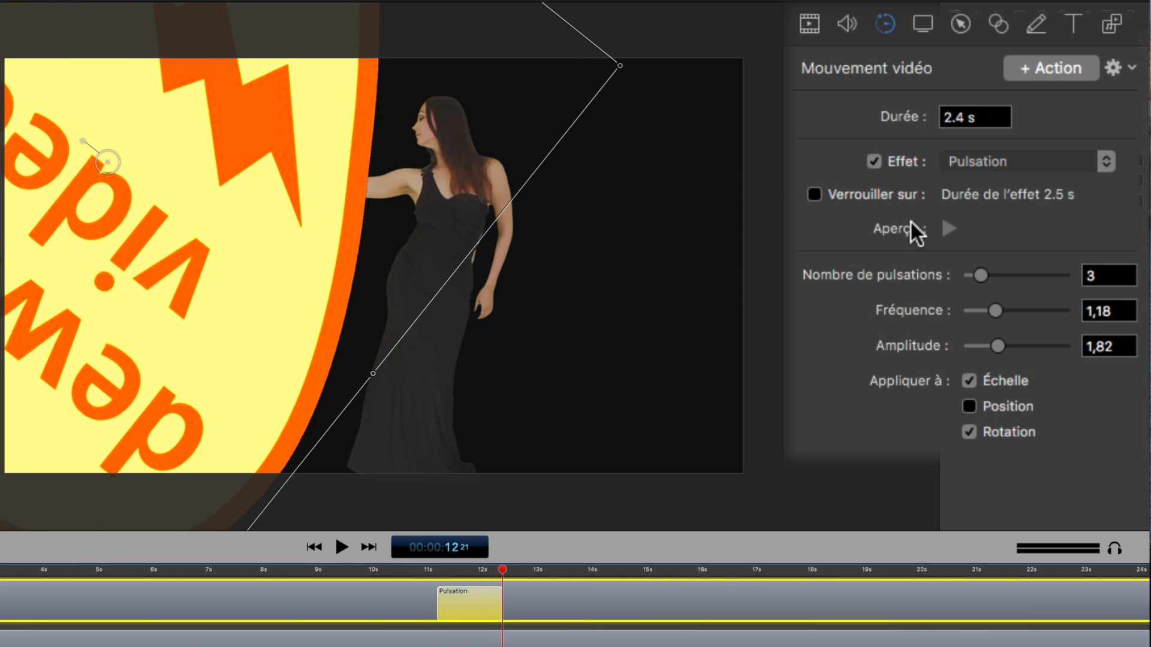
click(783, 196)
click(948, 228)
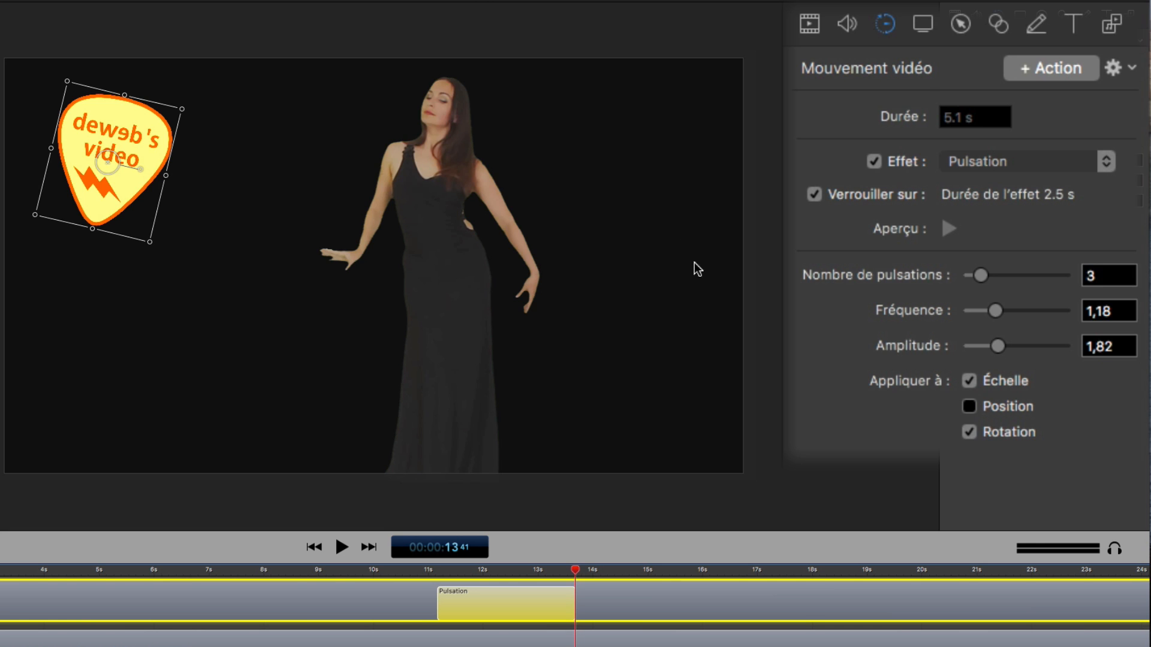
Show the Enregistrement d'écran properties
key(super+4)
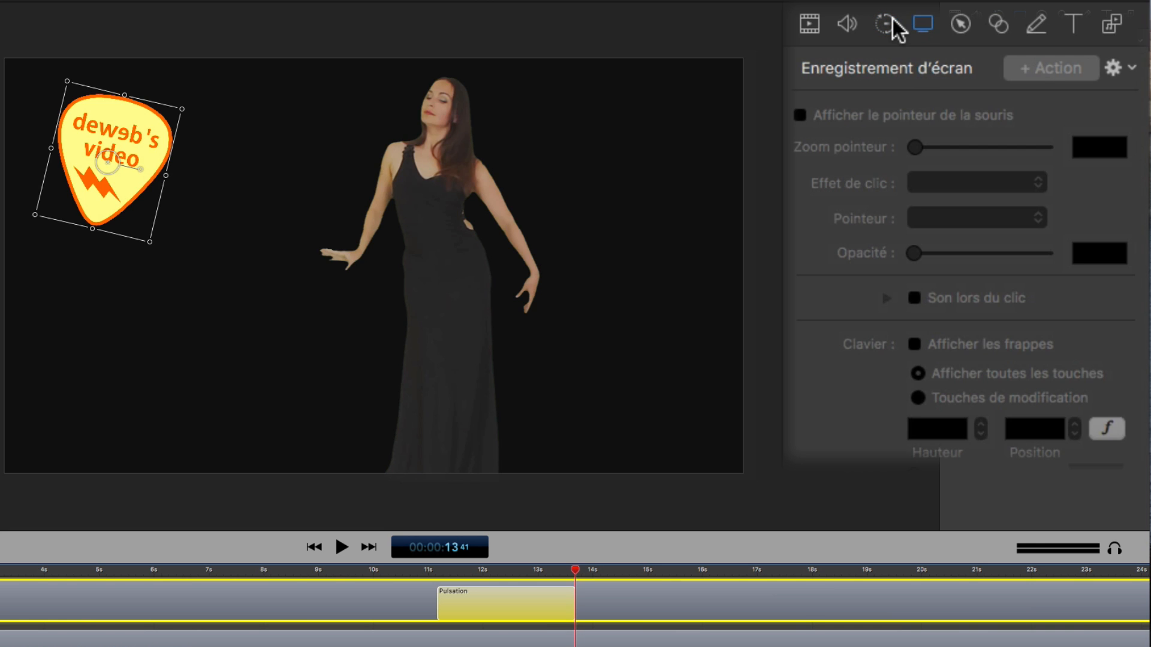